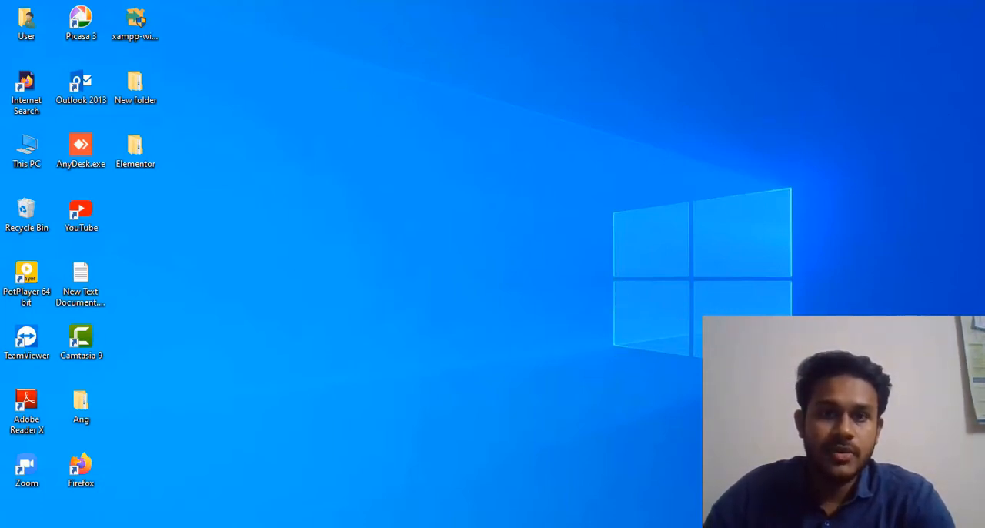
Step: Launch Firefox and go to the wordpress.org website
{"action": "left_click", "coordinate": [653, 526]}
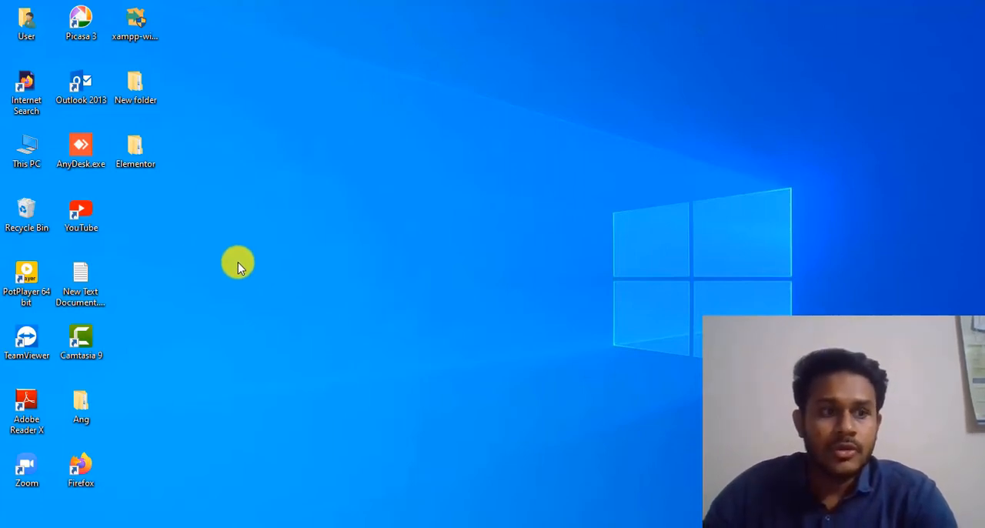
{"action": "double_click", "coordinate": [86, 462]}
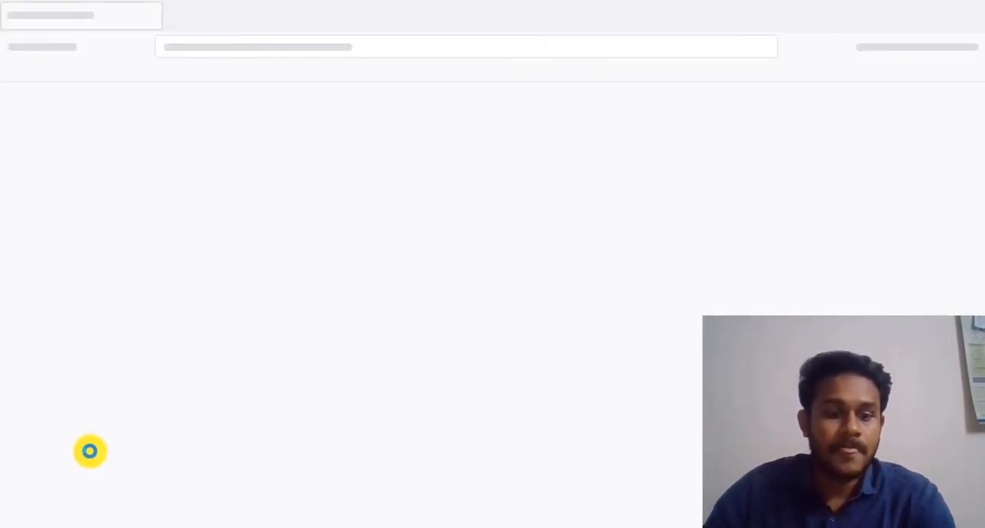
{"action": "left_click", "coordinate": [320, 276]}
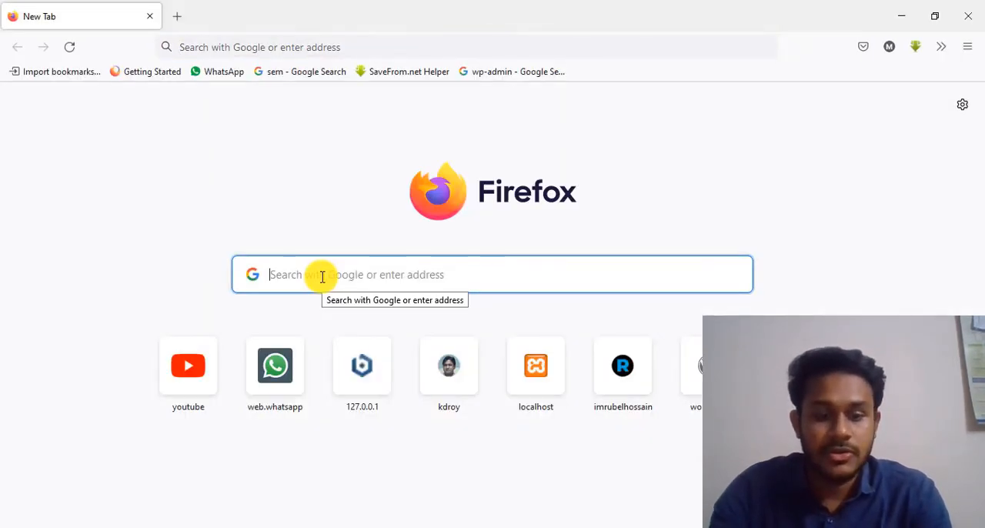
{"action": "type", "text": "word"}
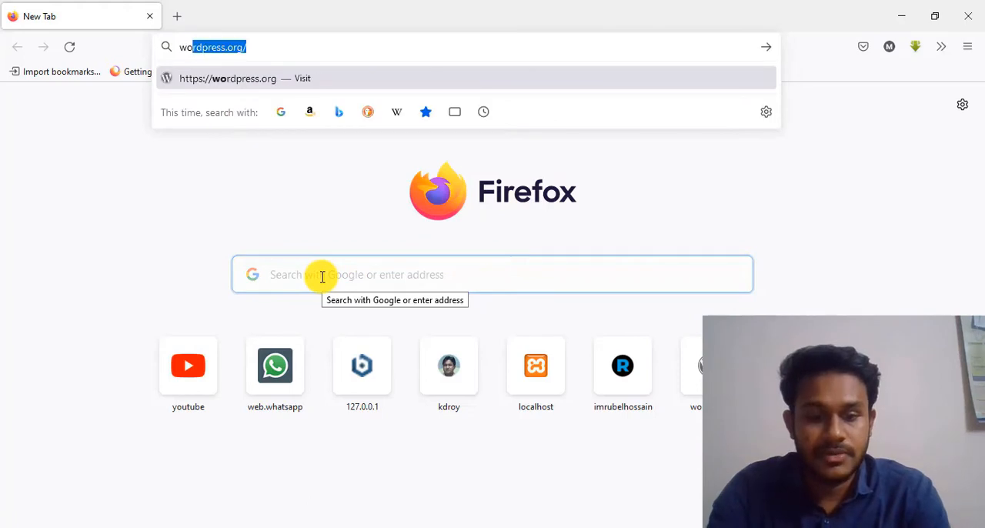
{"action": "type", "text": "pr"}
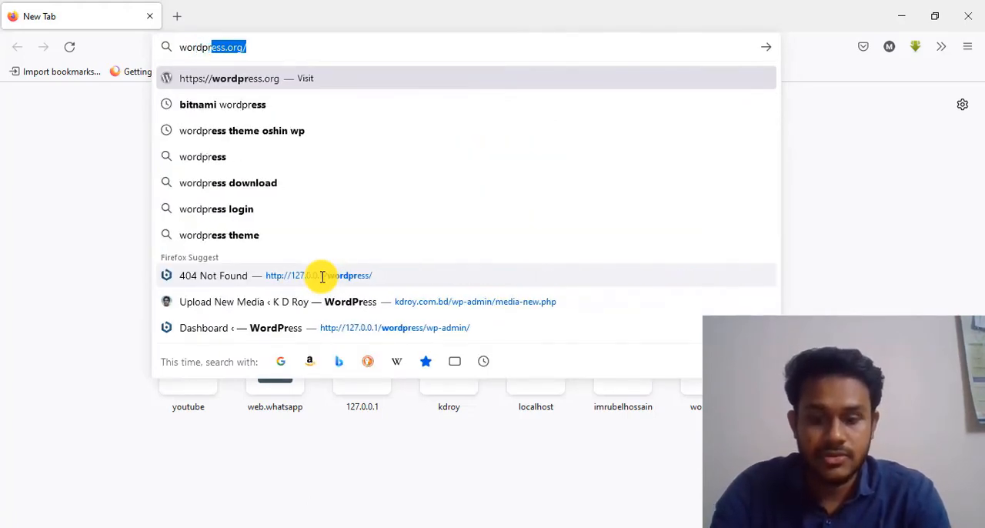
{"action": "type", "text": "e"}
{"action": "key", "text": "Return"}
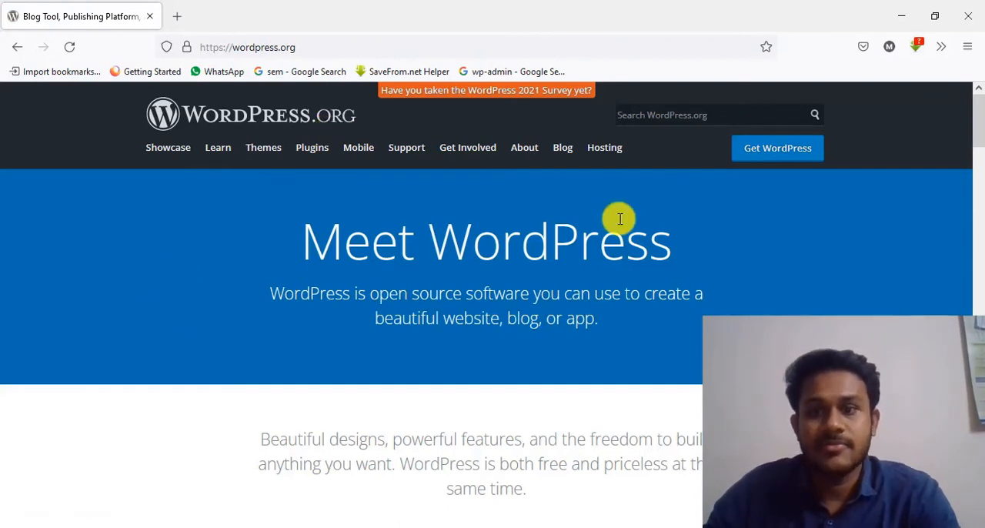
Step: Open the Get WordPress page and download WordPress 5.8.2
{"action": "left_click", "coordinate": [754, 155]}
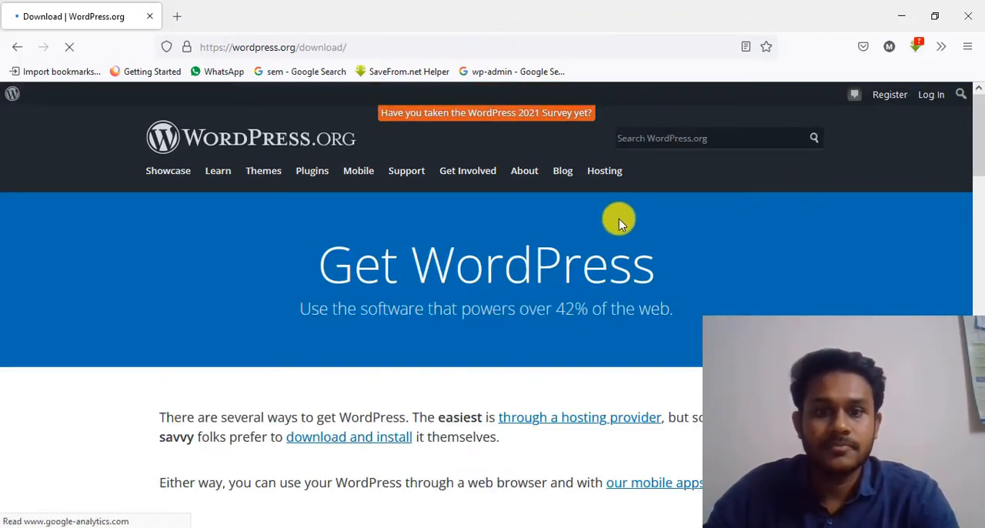
{"action": "scroll", "coordinate": [605, 192], "scroll_direction": "down", "scroll_amount": 3}
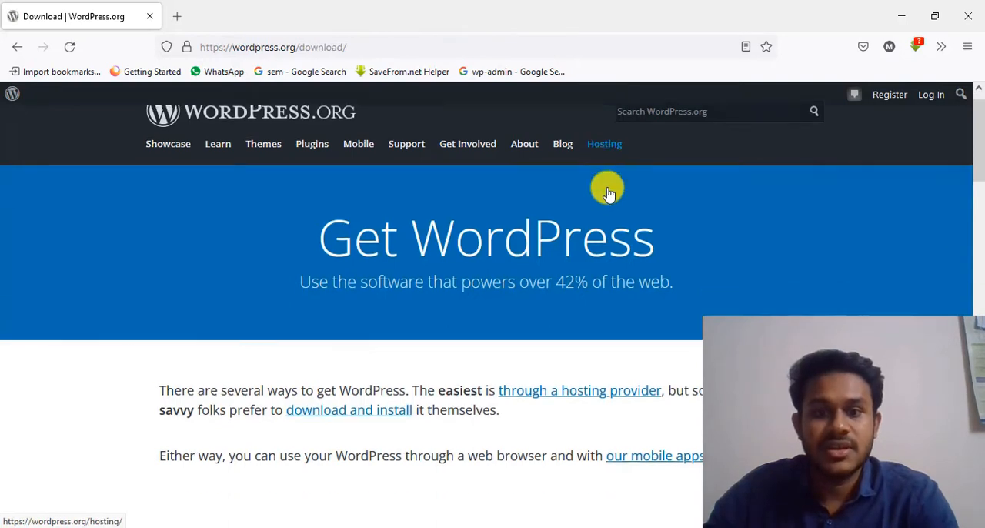
{"action": "scroll", "coordinate": [607, 191], "scroll_direction": "down", "scroll_amount": 8}
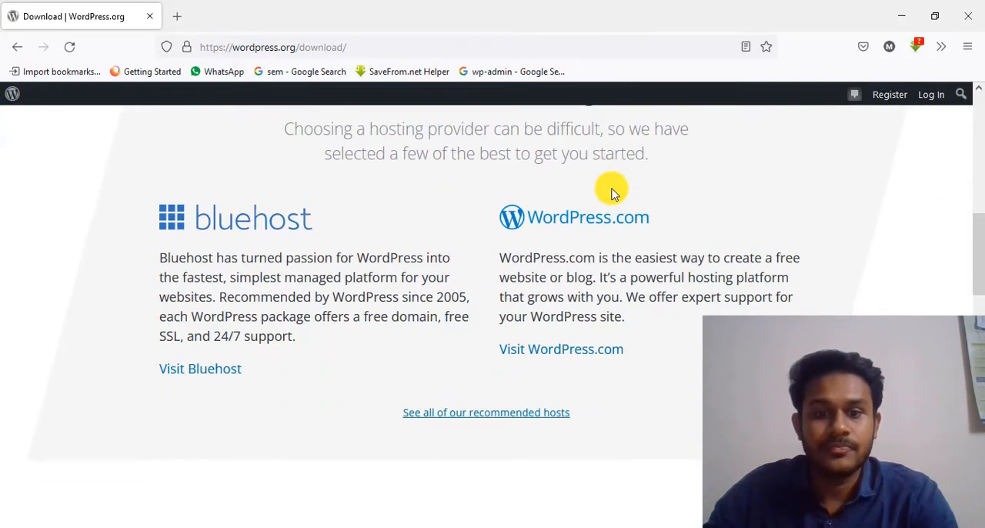
{"action": "scroll", "coordinate": [613, 193], "scroll_direction": "down", "scroll_amount": 1}
{"action": "scroll", "coordinate": [616, 196], "scroll_direction": "down", "scroll_amount": 1}
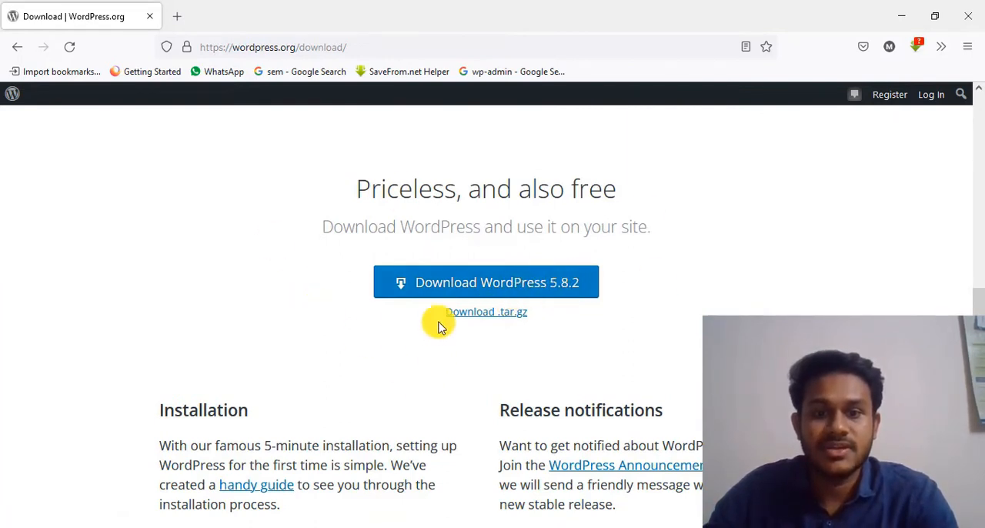
{"action": "left_click", "coordinate": [482, 284]}
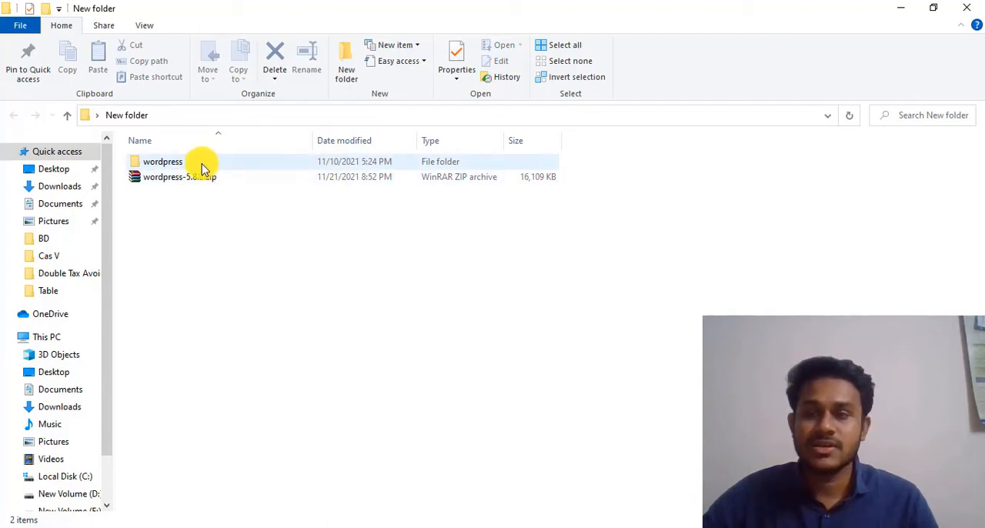
Step: Minimize the folder window, switch to the XAMPP Control Panel and start the Apache and MySQL modules
{"action": "left_click", "coordinate": [893, 8]}
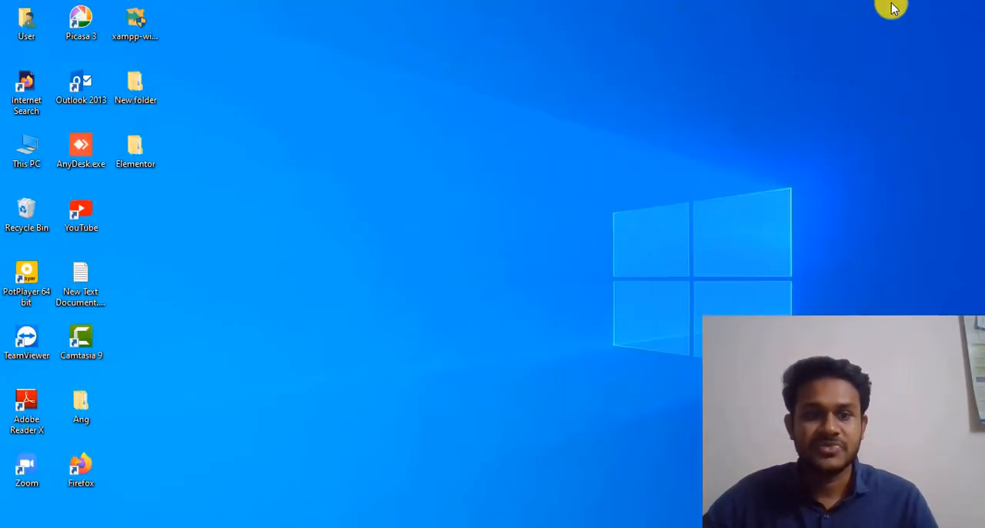
{"action": "left_click", "coordinate": [627, 525]}
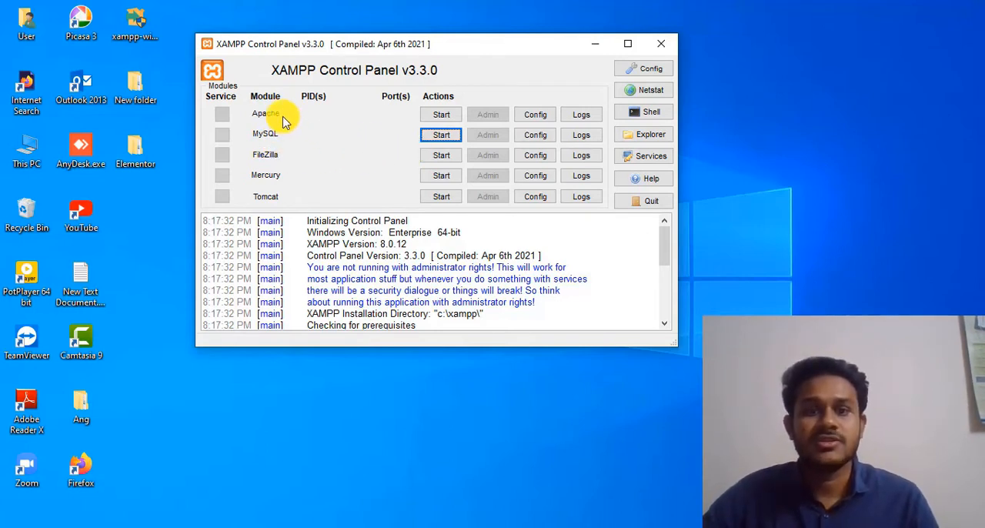
{"action": "left_click", "coordinate": [433, 114]}
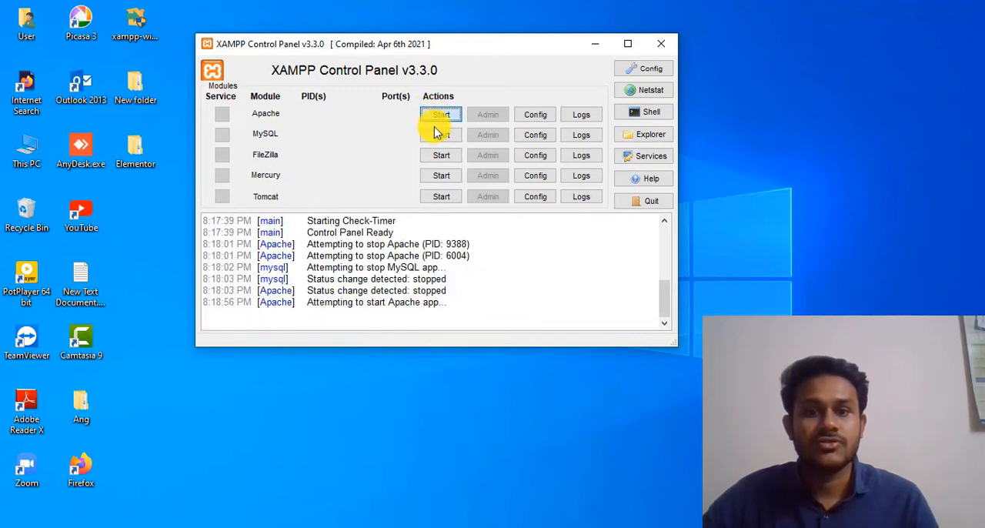
{"action": "left_click", "coordinate": [438, 134]}
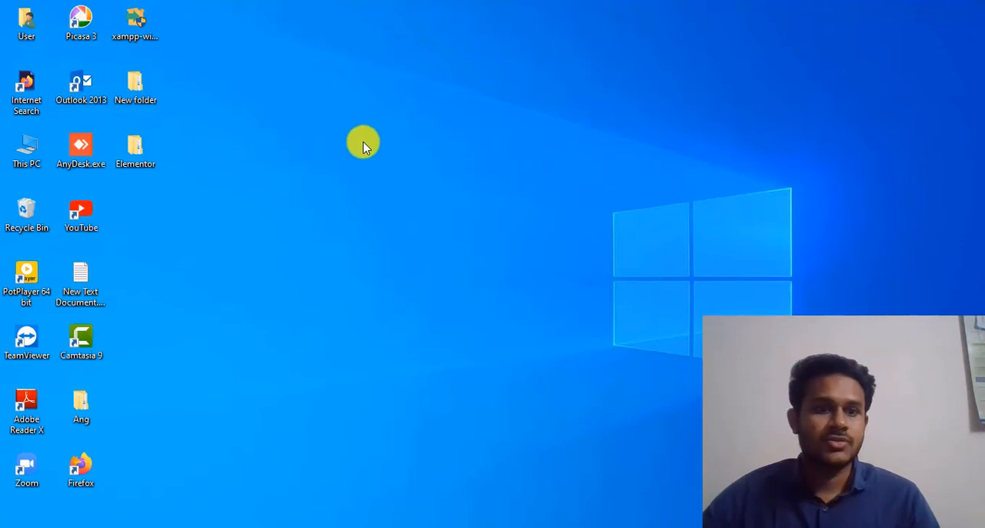
Step: Browse in File Explorer to the htdocs folder inside xampp on Local Disk (C:)
{"action": "double_click", "coordinate": [30, 153]}
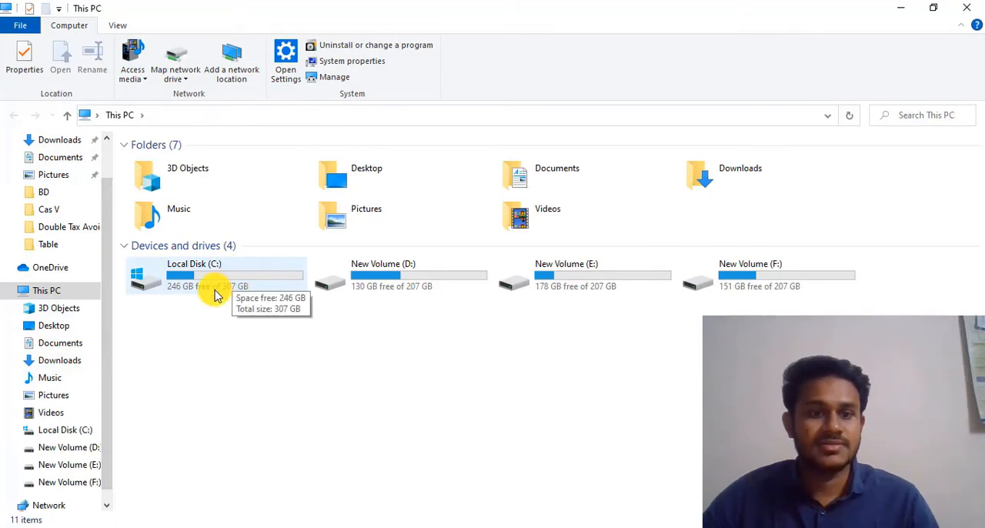
{"action": "double_click", "coordinate": [235, 284]}
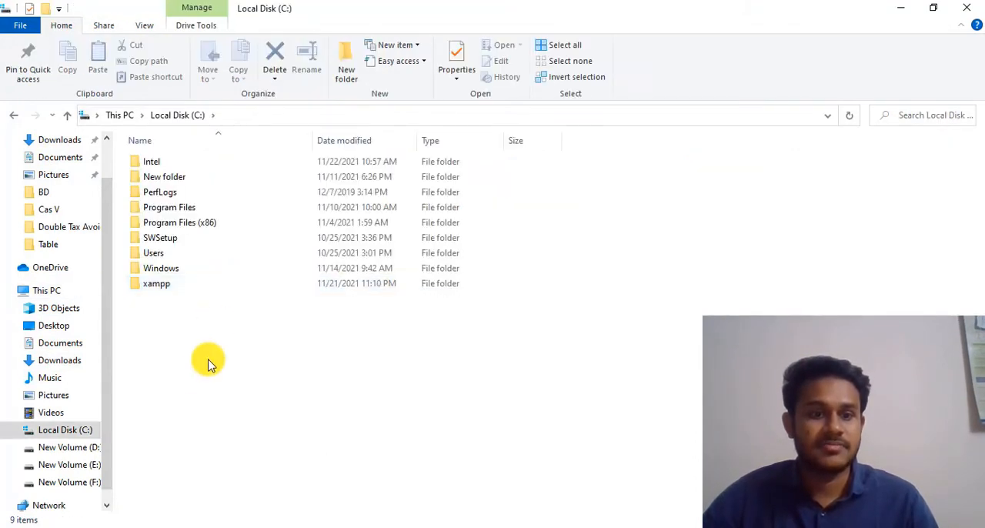
{"action": "double_click", "coordinate": [160, 286]}
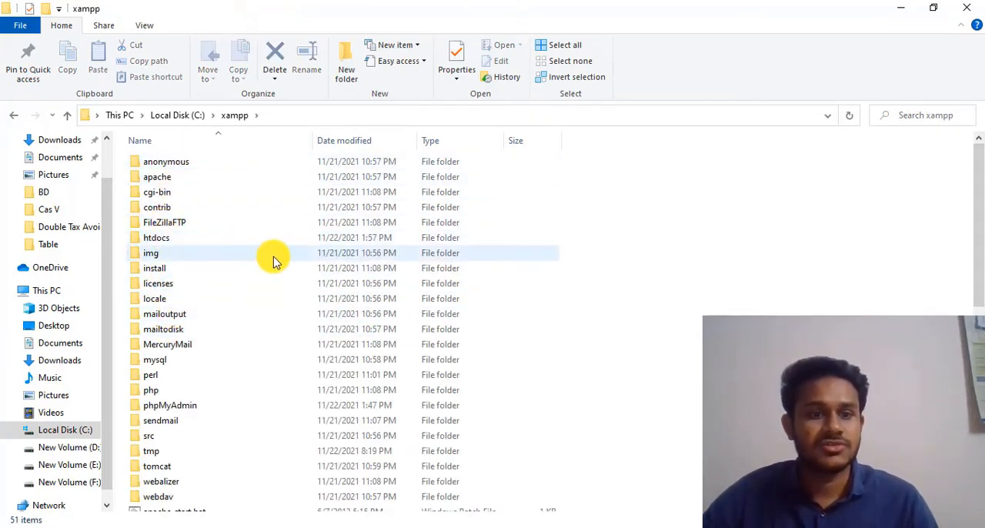
{"action": "double_click", "coordinate": [226, 240]}
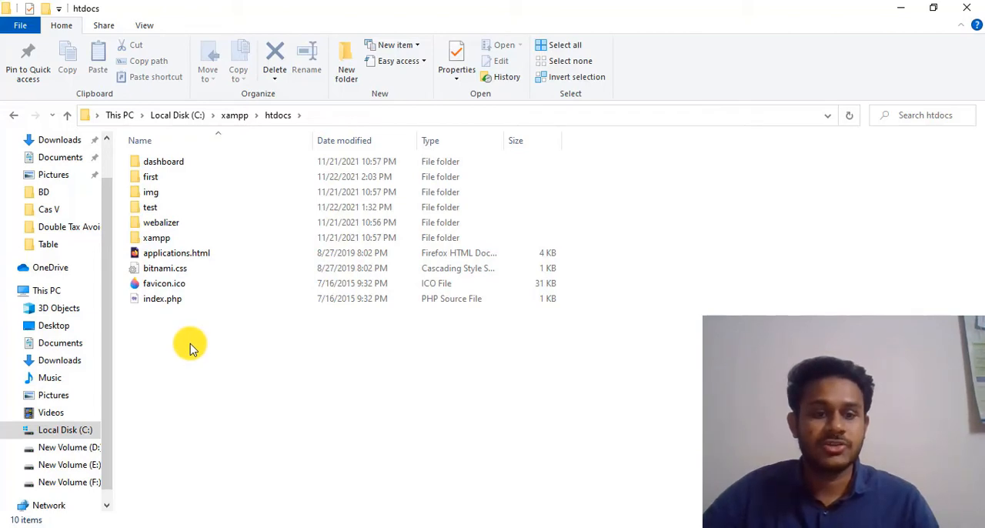
Step: Create a new folder named xyz inside htdocs
{"action": "right_click", "coordinate": [190, 348]}
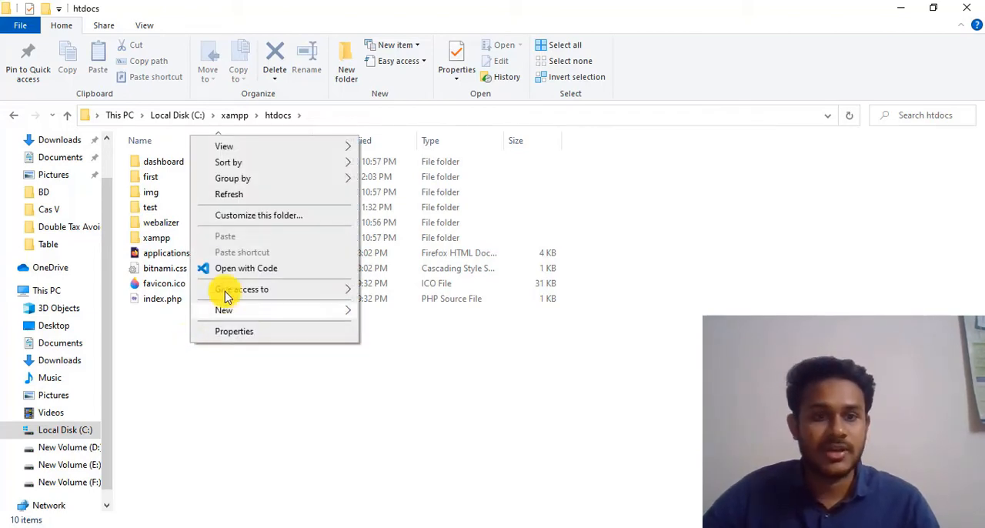
{"action": "mouse_move", "coordinate": [246, 310]}
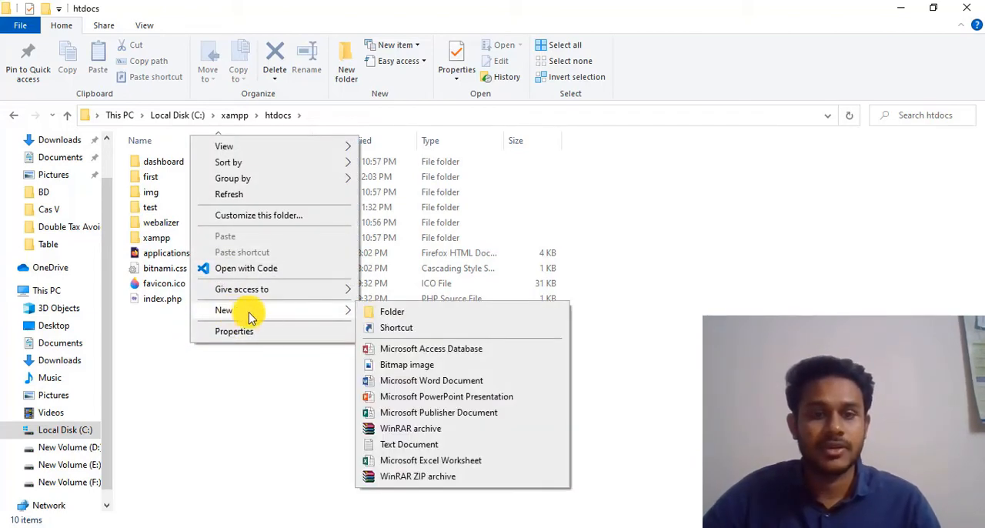
{"action": "left_click", "coordinate": [402, 313]}
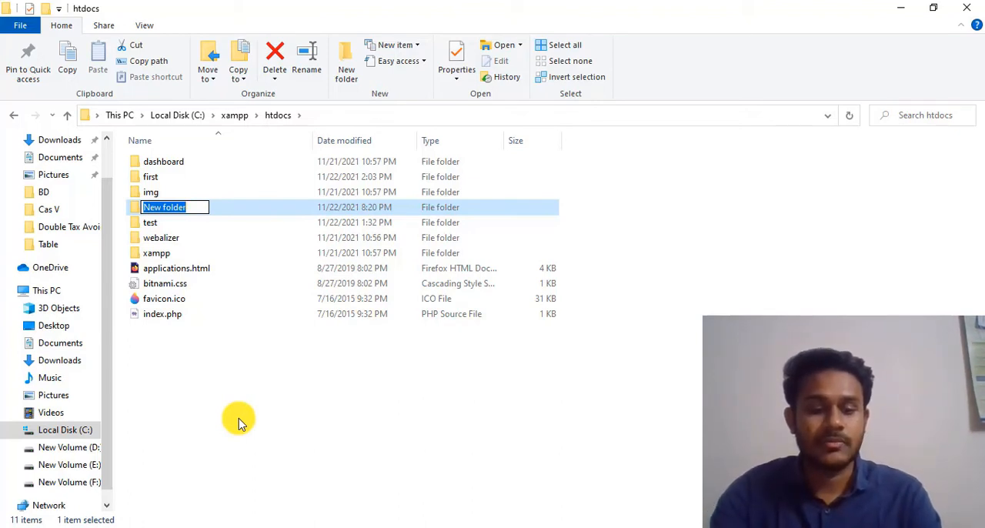
{"action": "type", "text": "xyz"}
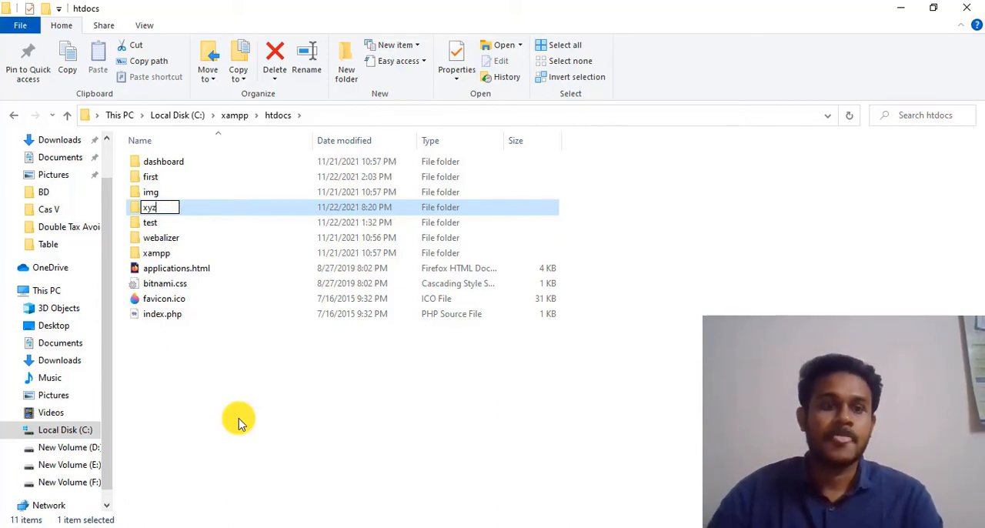
{"action": "key", "text": "Return"}
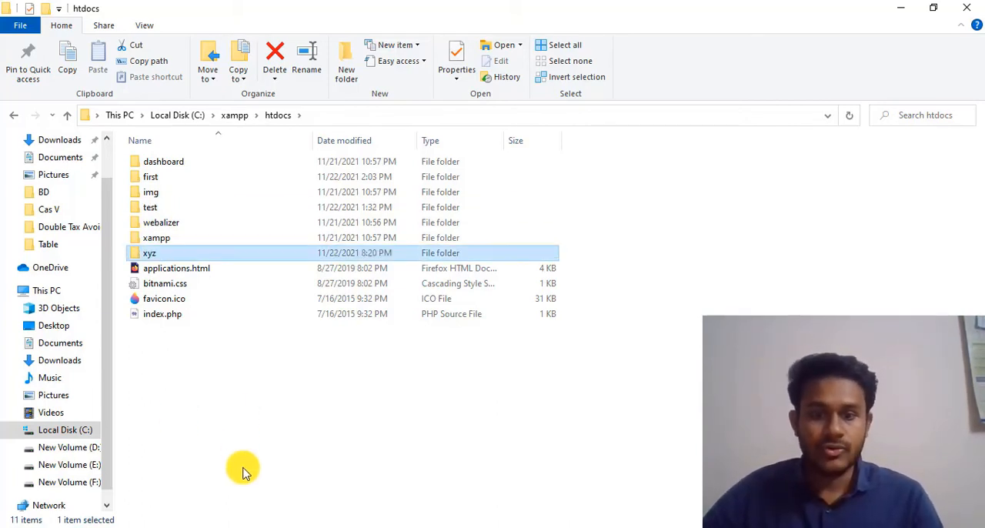
Step: Open the extracted wordpress folder from the desktop's New folder and copy all of its files and folders
{"action": "mouse_move", "coordinate": [407, 527]}
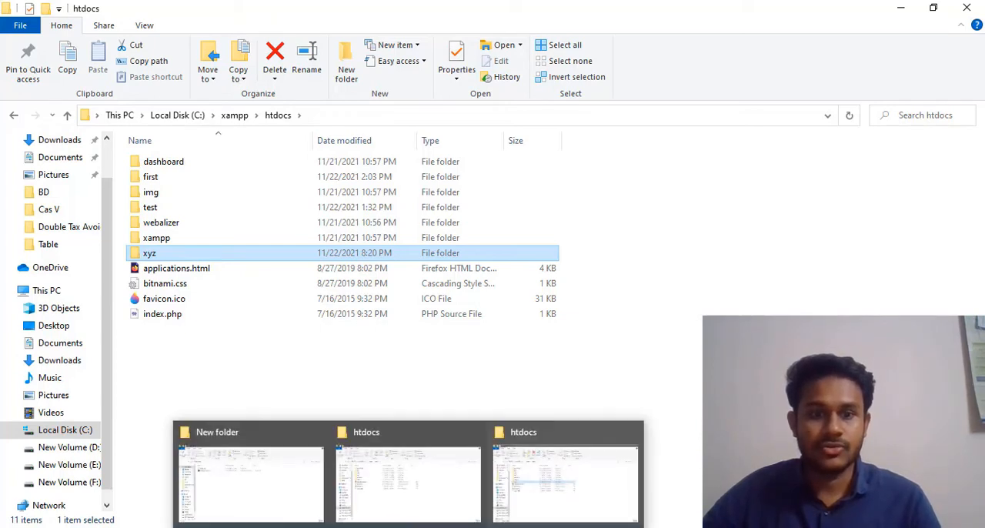
{"action": "left_click", "coordinate": [901, 8]}
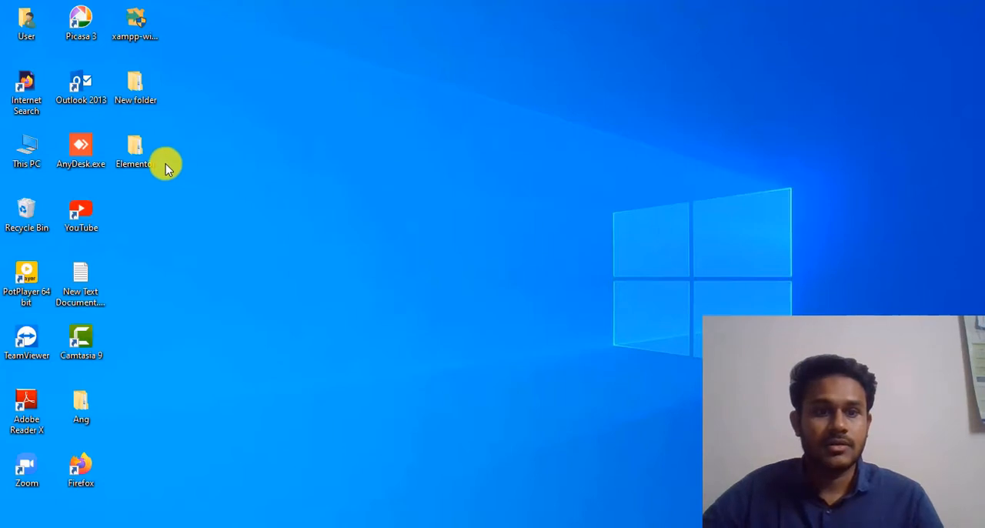
{"action": "double_click", "coordinate": [136, 88]}
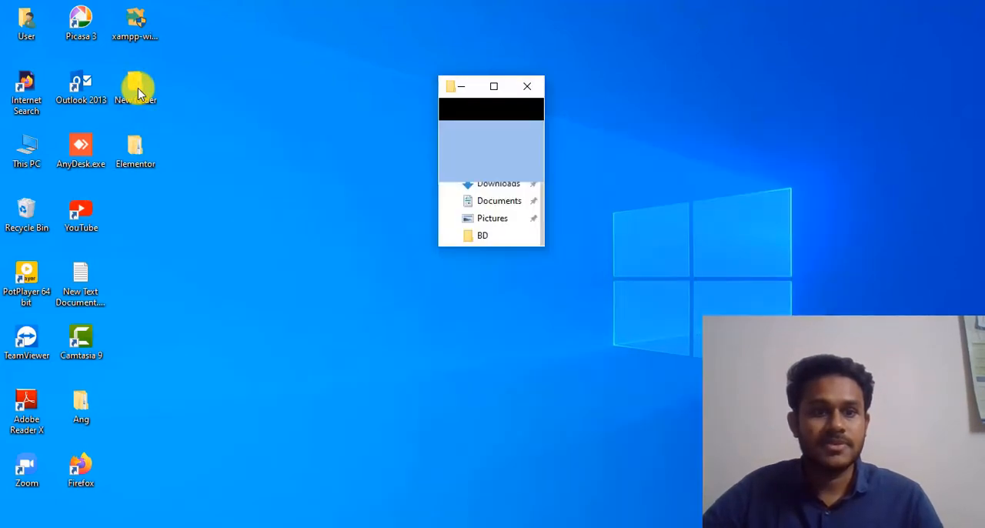
{"action": "left_click", "coordinate": [494, 87]}
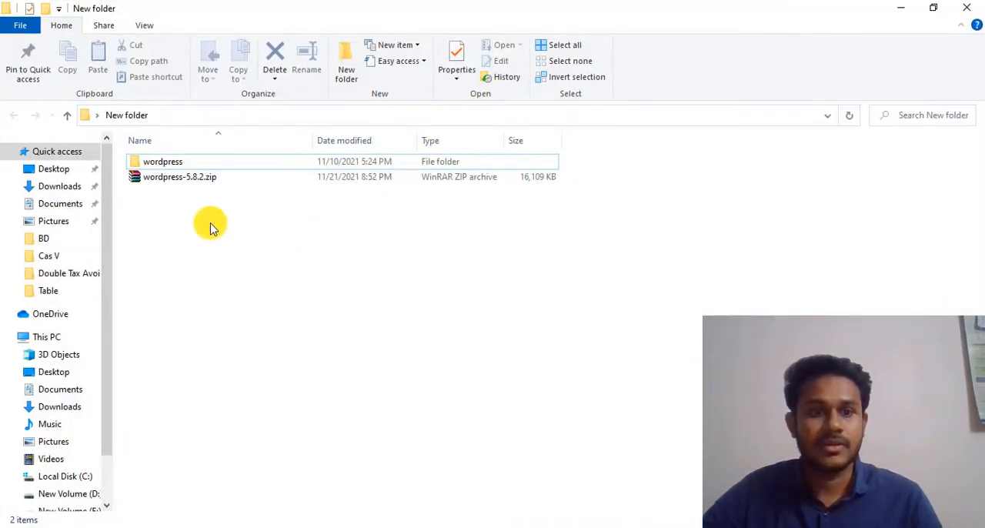
{"action": "double_click", "coordinate": [192, 170]}
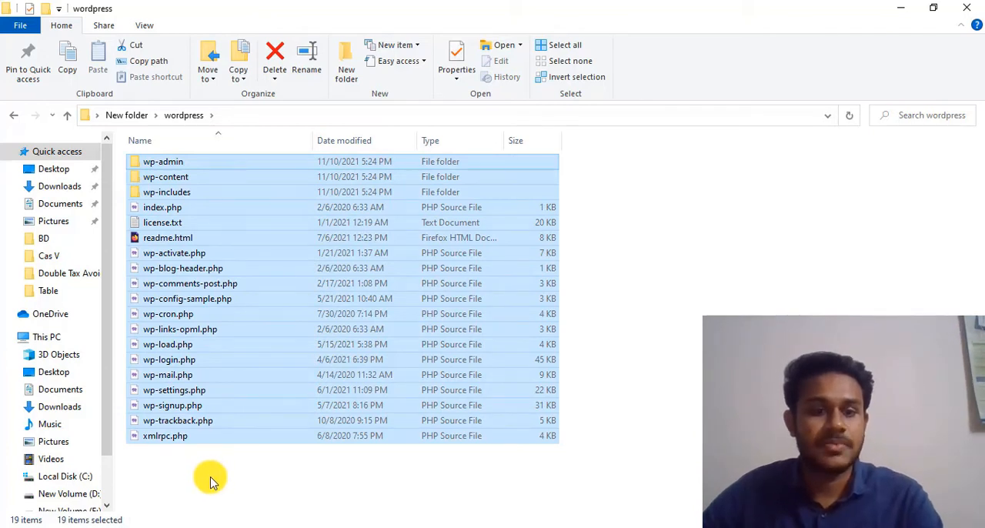
{"action": "key", "text": "ctrl+c"}
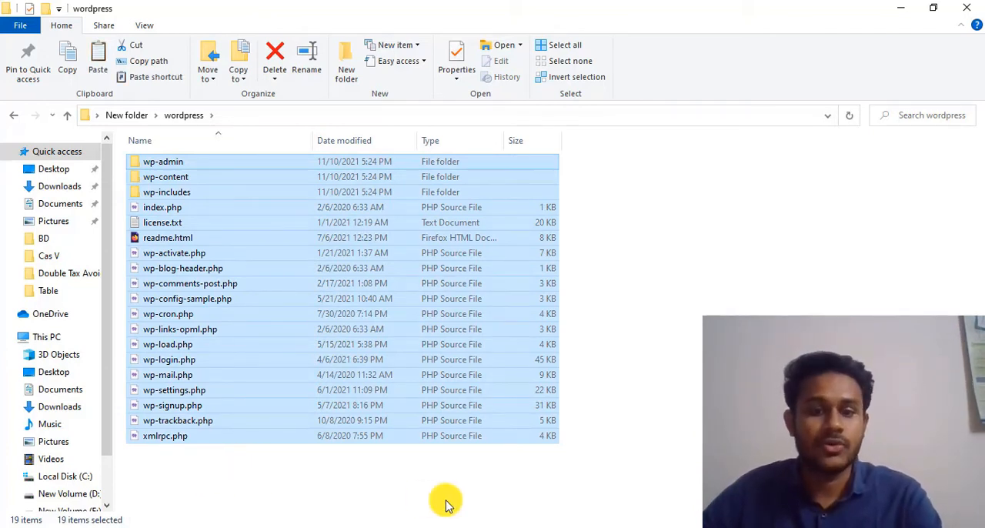
Step: Switch to the htdocs window, open the xyz folder and paste the copied WordPress files and folders into it
{"action": "left_click", "coordinate": [414, 527]}
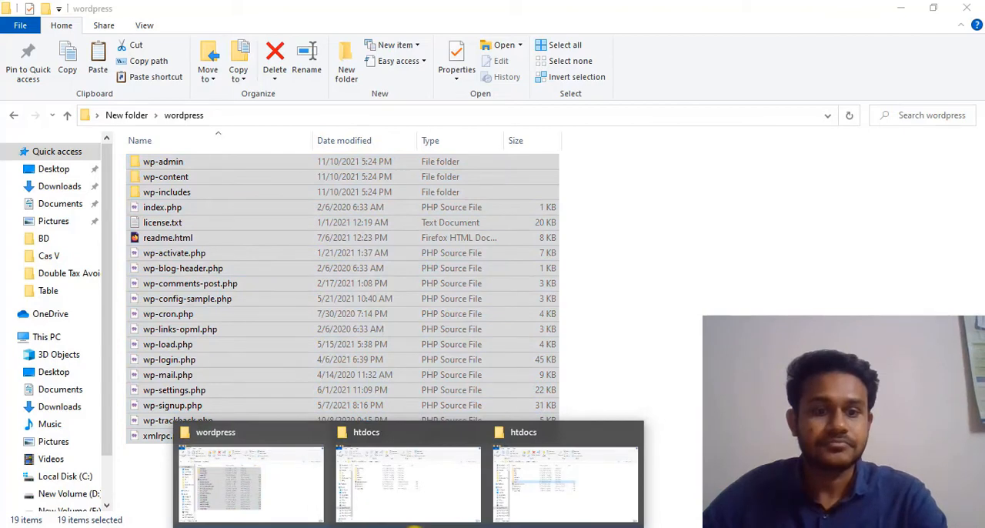
{"action": "mouse_move", "coordinate": [406, 523]}
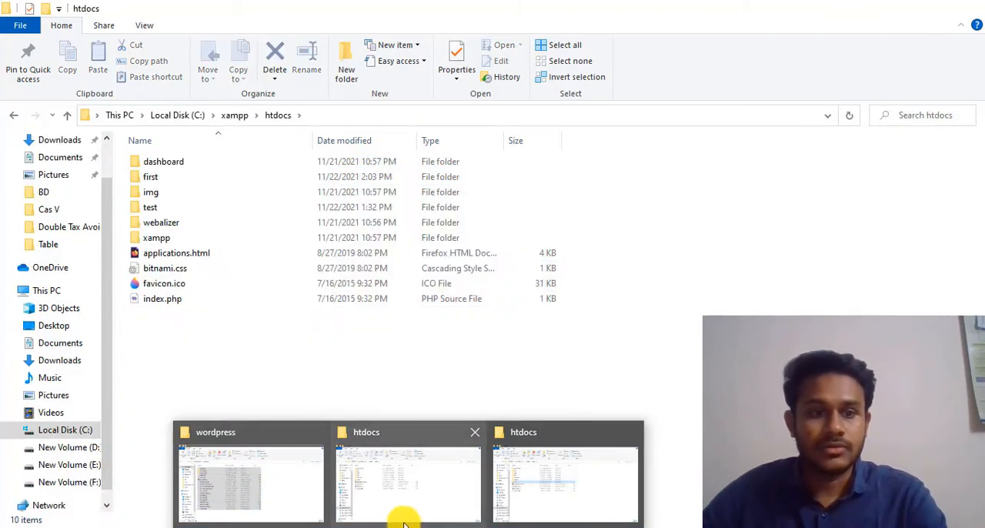
{"action": "mouse_move", "coordinate": [176, 446]}
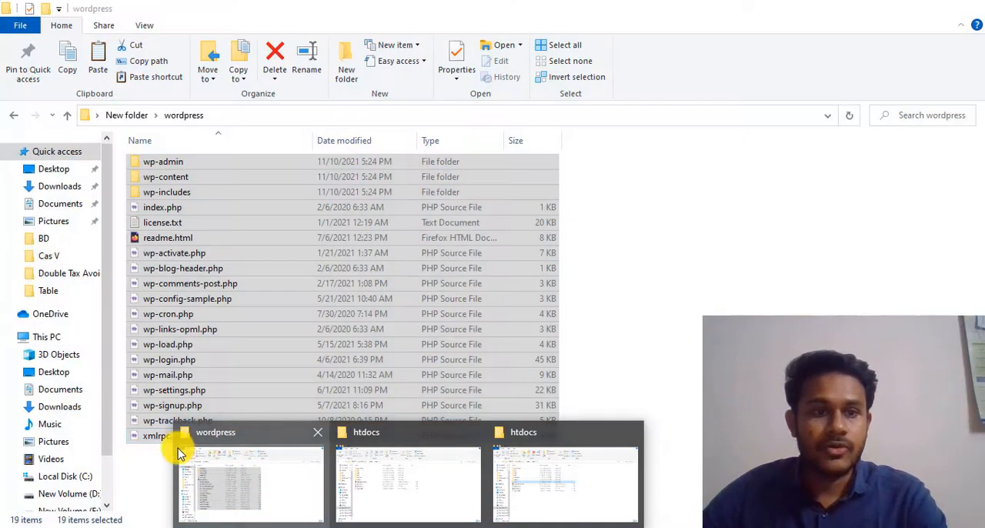
{"action": "left_click", "coordinate": [233, 508]}
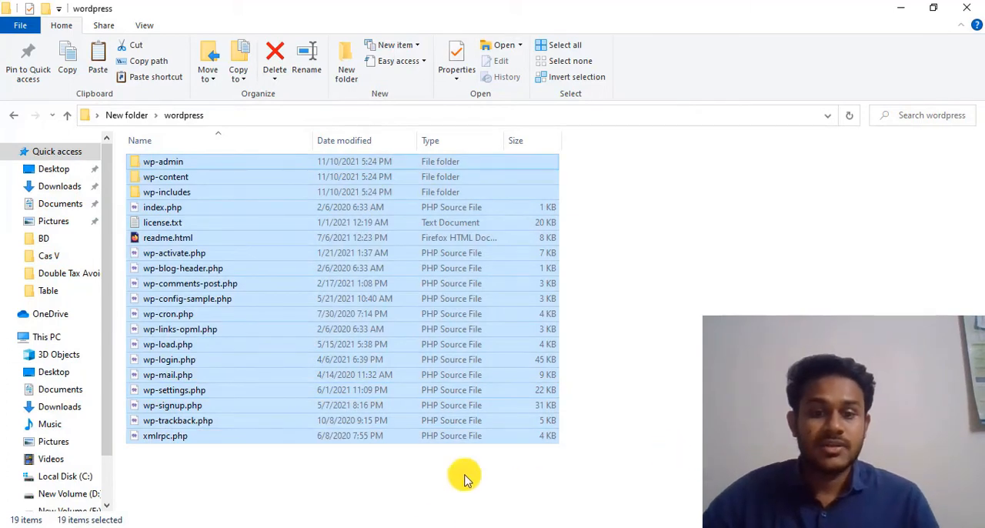
{"action": "mouse_move", "coordinate": [404, 526]}
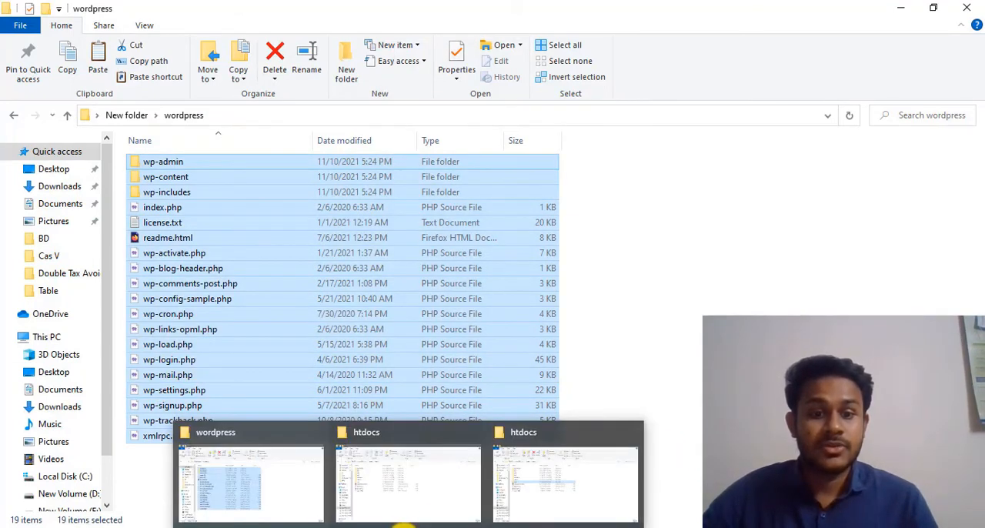
{"action": "left_click", "coordinate": [392, 500]}
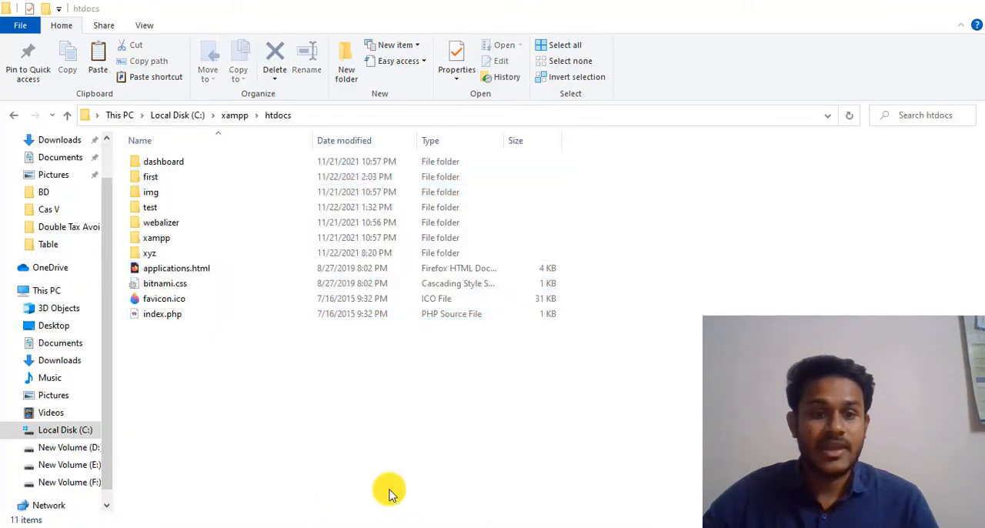
{"action": "double_click", "coordinate": [158, 256]}
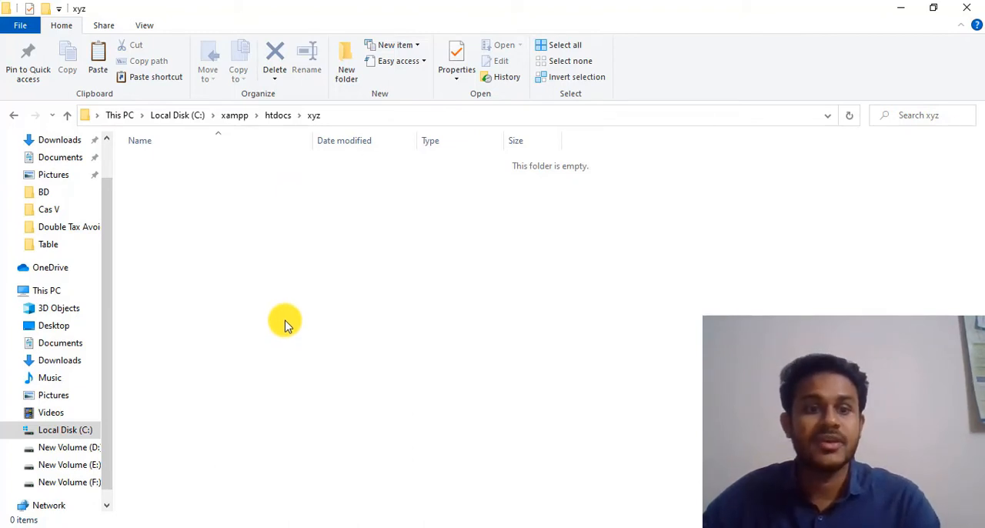
{"action": "key", "text": "ctrl+v"}
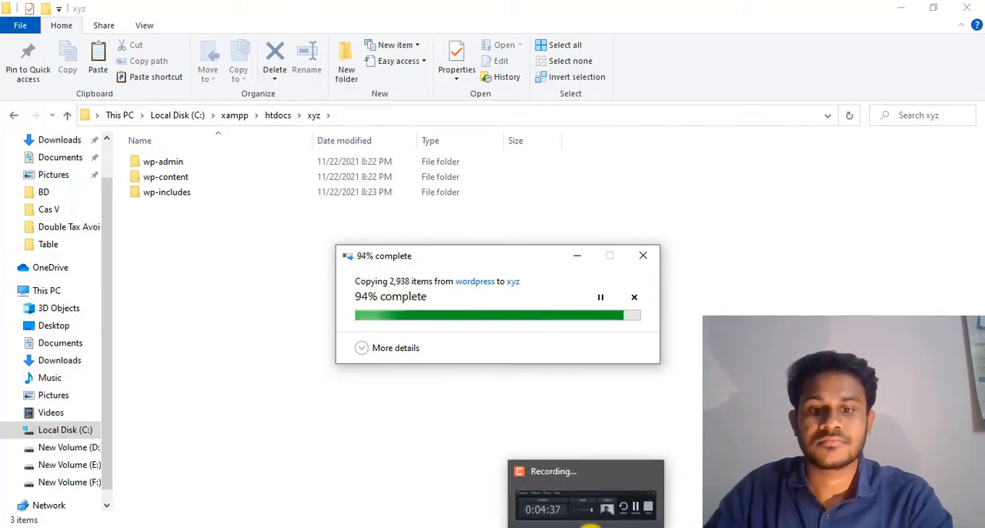
{"action": "left_click", "coordinate": [589, 523]}
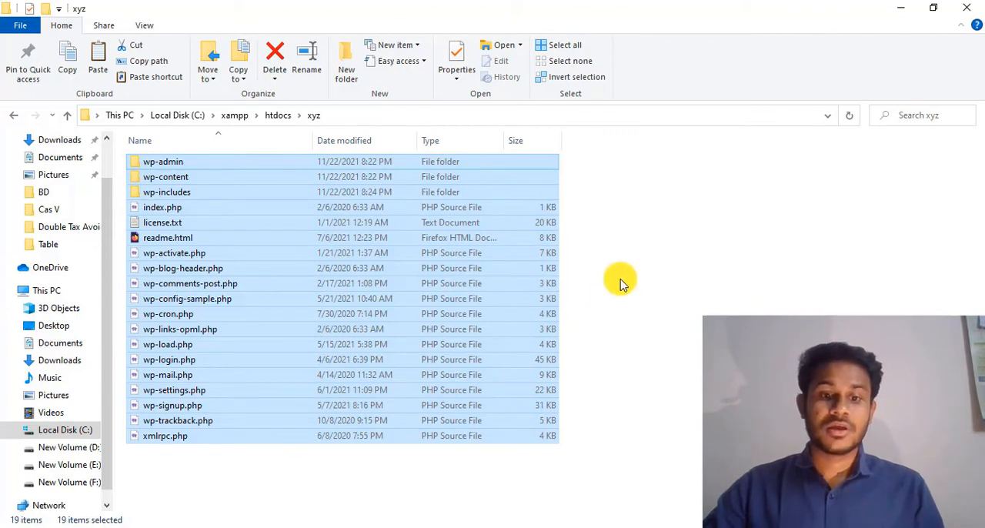
Step: Switch to Firefox, open localhost/xyz/ in a new tab and continue the WordPress setup in English (United States)
{"action": "left_click", "coordinate": [905, 11]}
{"action": "left_click", "coordinate": [897, 10]}
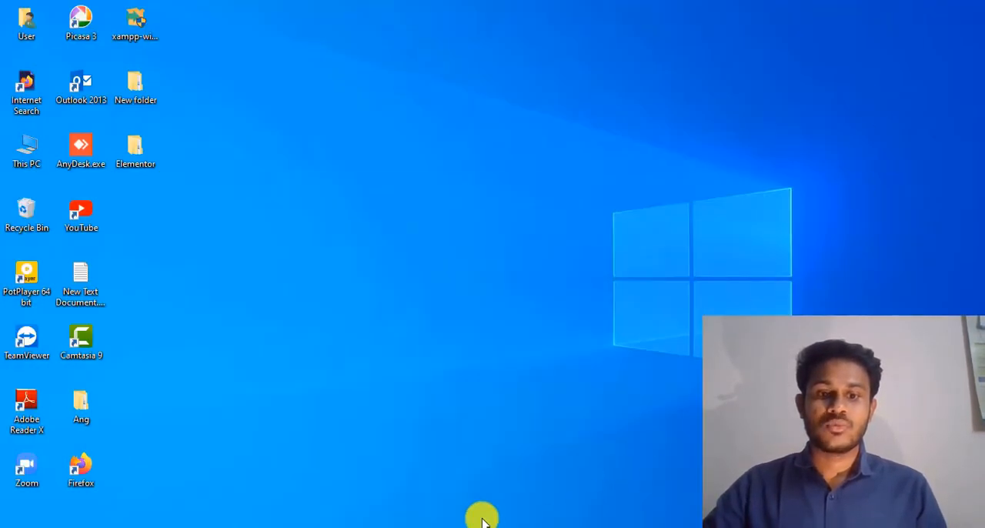
{"action": "left_click", "coordinate": [377, 523]}
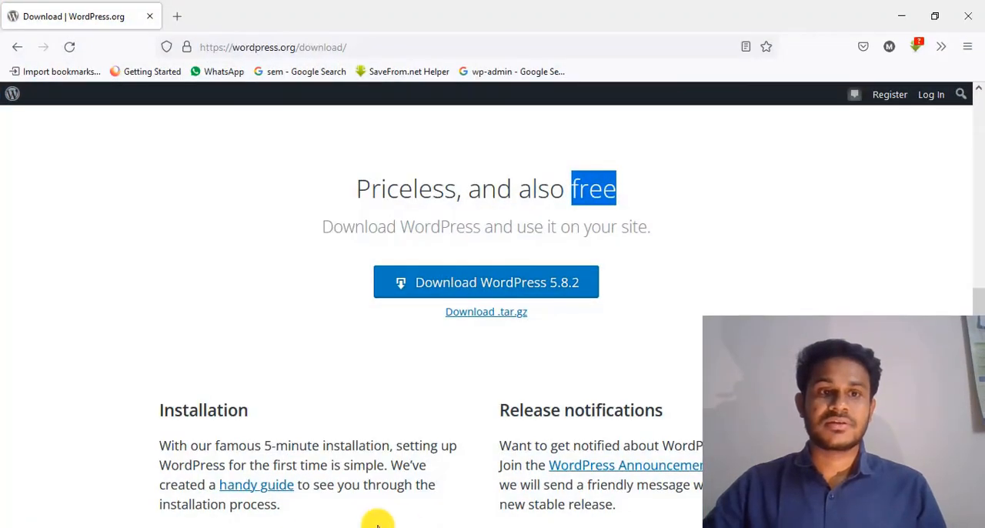
{"action": "left_click", "coordinate": [174, 16]}
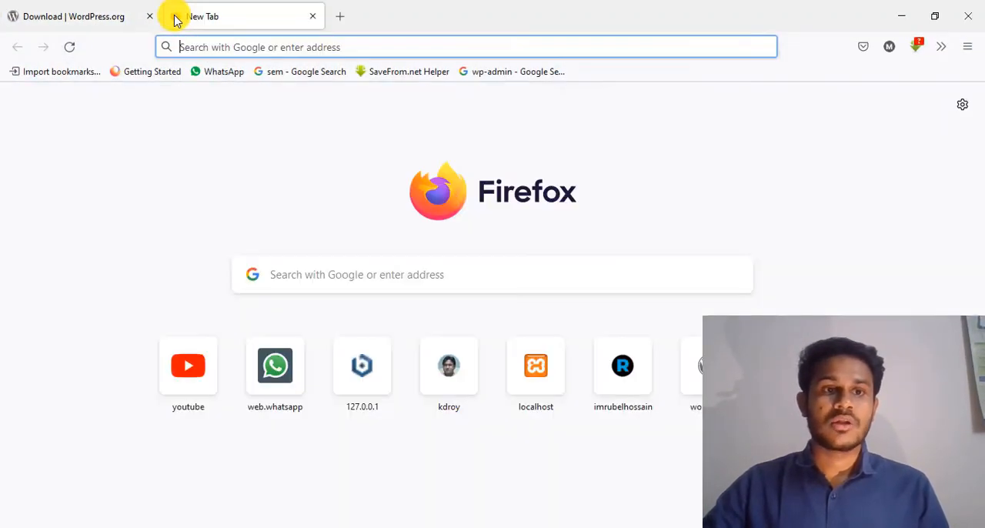
{"action": "left_click", "coordinate": [197, 49]}
{"action": "type", "text": "l"}
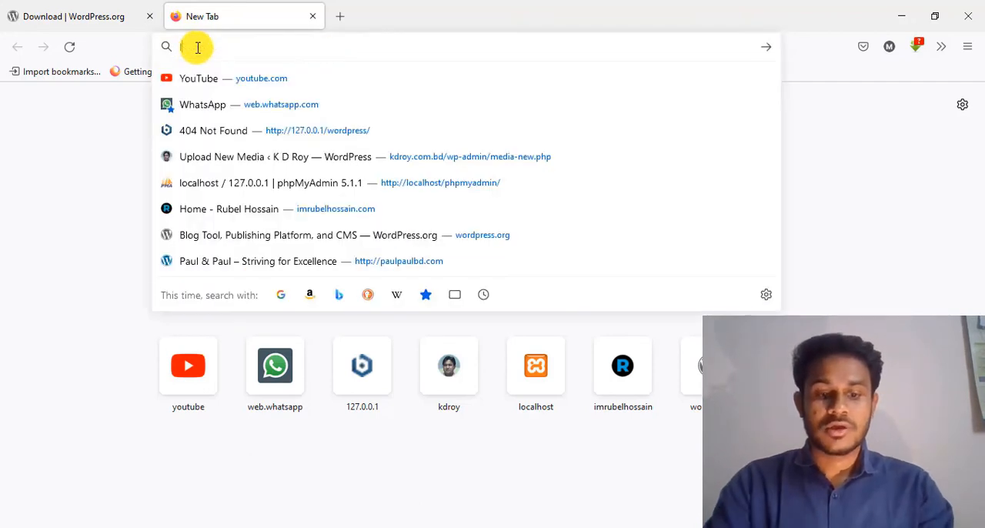
{"action": "type", "text": "ocalhost/xyz/"}
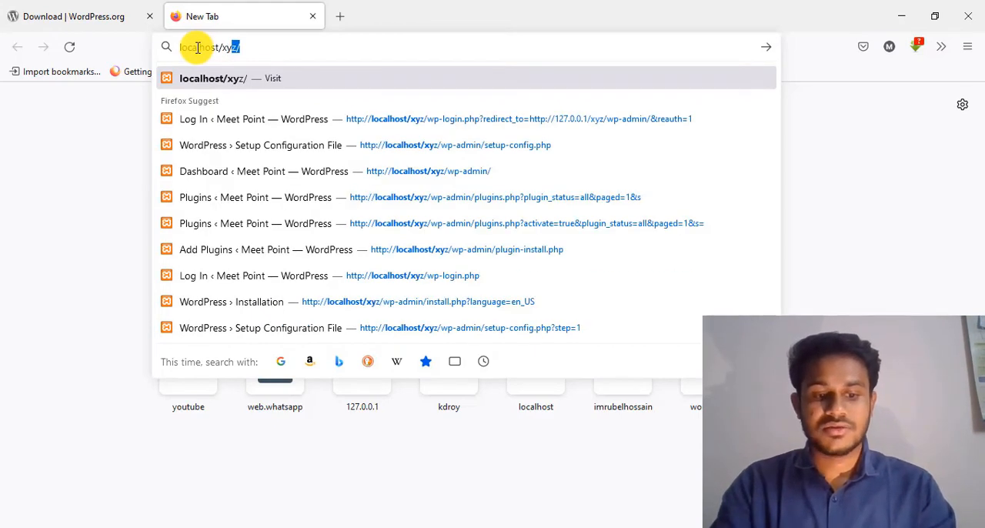
{"action": "key", "text": "Return"}
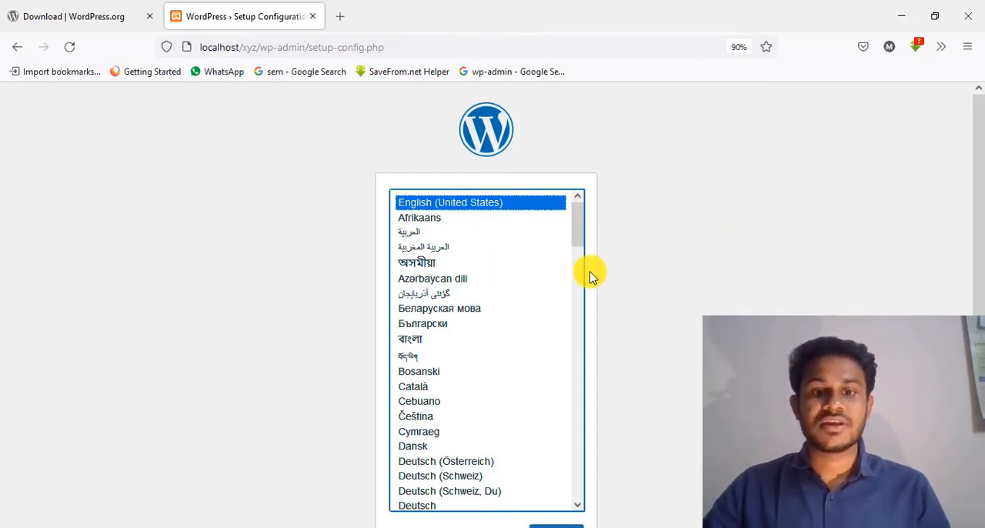
{"action": "scroll", "coordinate": [589, 274], "scroll_direction": "down", "scroll_amount": 2}
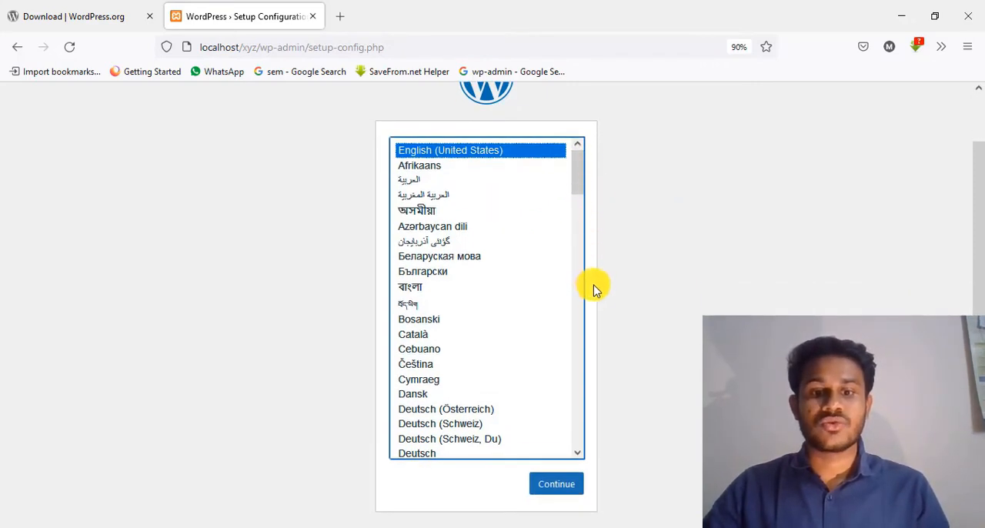
{"action": "left_click", "coordinate": [556, 484]}
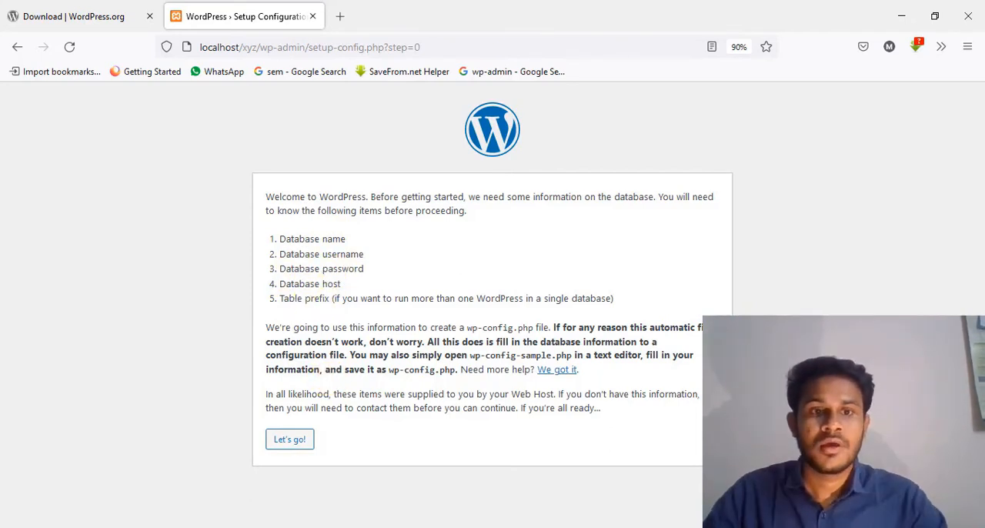
Step: Open phpMyAdmin at localhost/phpmyadmin/ in another new browser tab
{"action": "left_click", "coordinate": [339, 16]}
{"action": "left_click", "coordinate": [304, 47]}
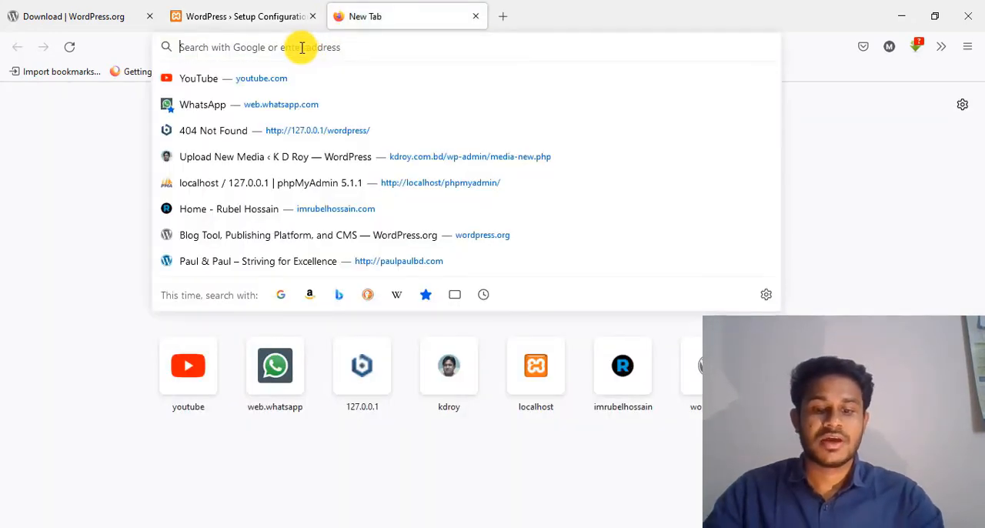
{"action": "type", "text": "loc"}
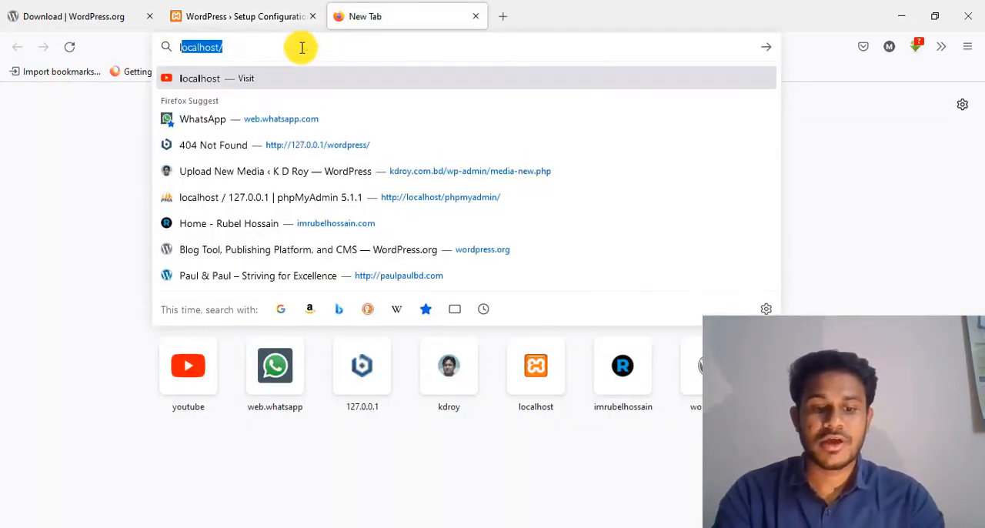
{"action": "type", "text": "alhost/"}
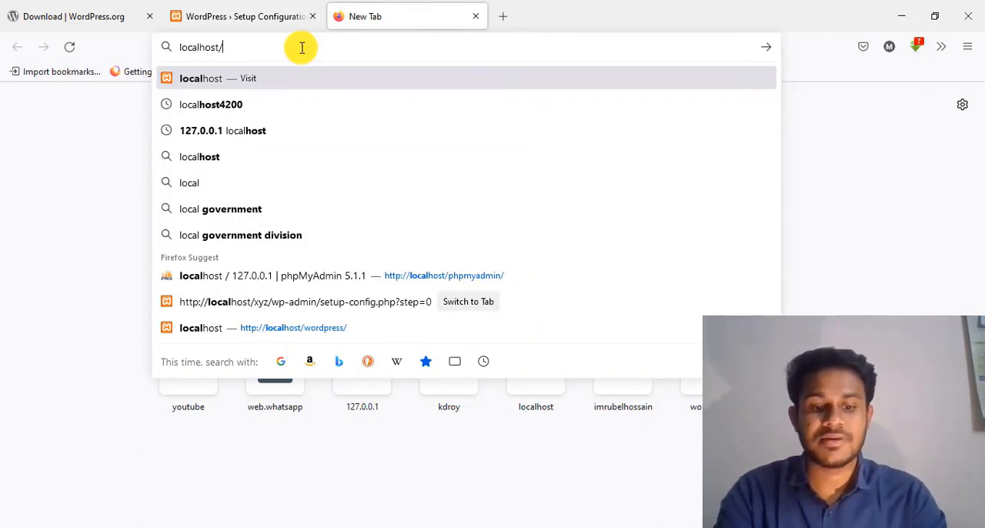
{"action": "type", "text": "phpmyadmin/"}
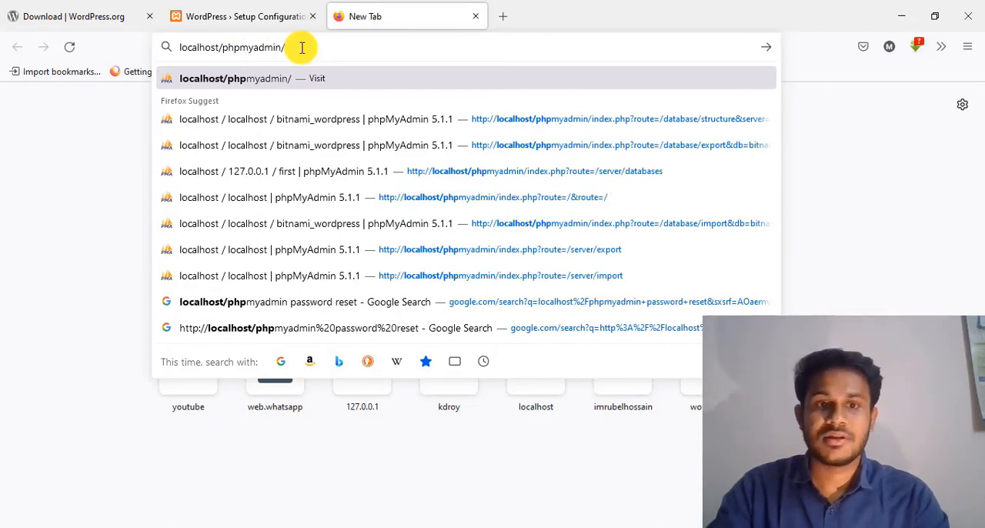
{"action": "key", "text": "Return"}
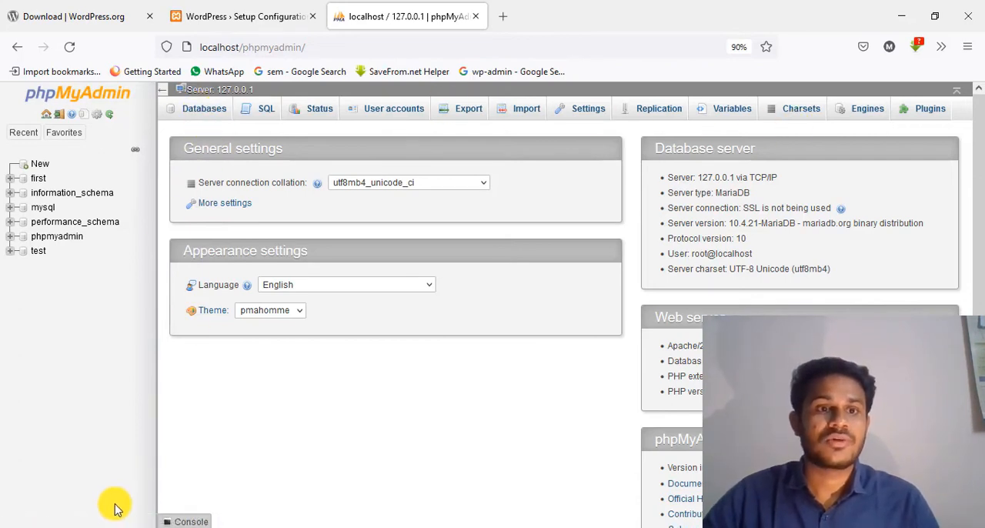
Step: Create a new database named xyz with the utf8mb4_general_ci collation in phpMyAdmin
{"action": "left_click", "coordinate": [211, 112]}
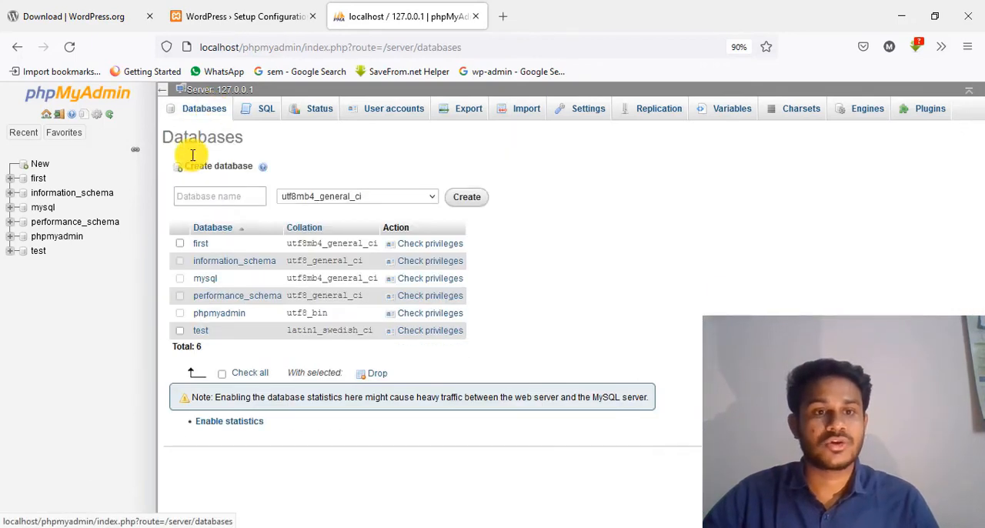
{"action": "left_click", "coordinate": [214, 197]}
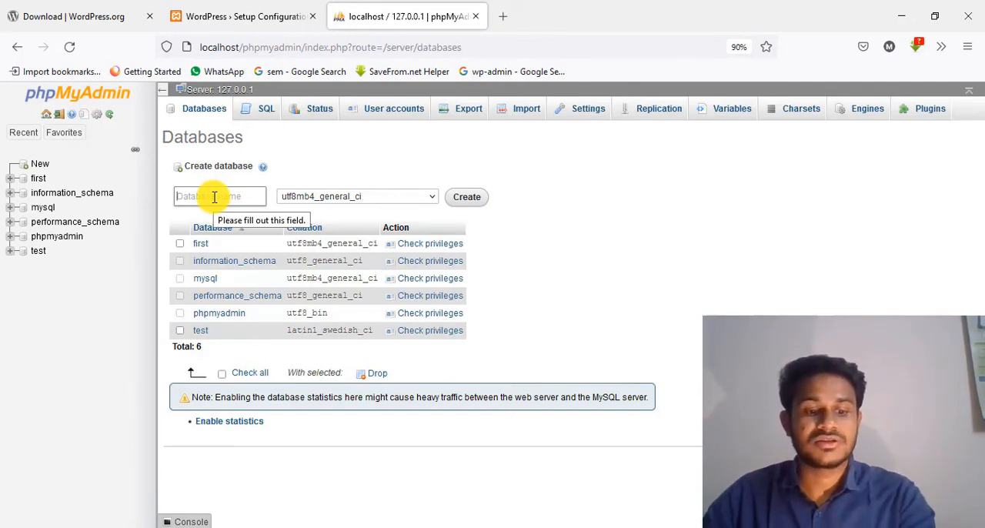
{"action": "type", "text": "x"}
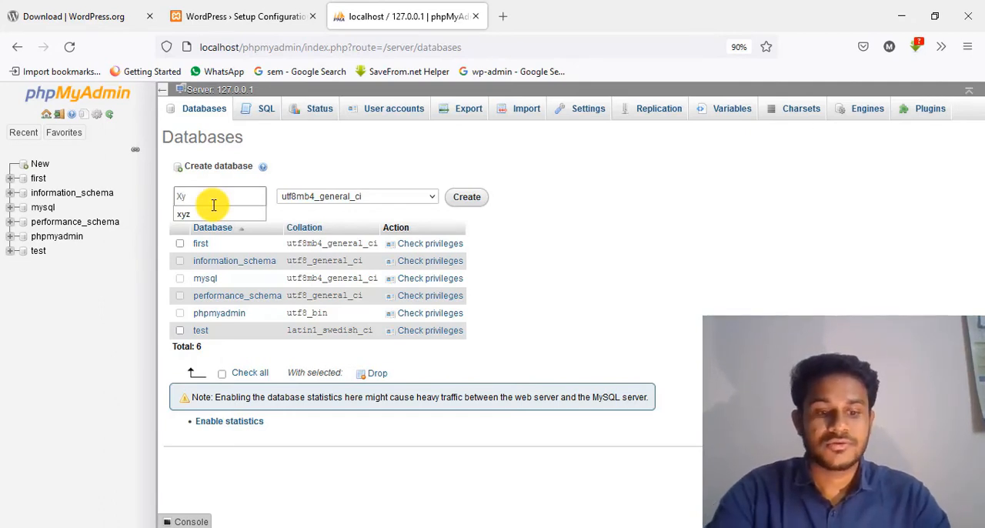
{"action": "key", "text": "BackSpace"}
{"action": "key", "text": "BackSpace"}
{"action": "type", "text": "xy"}
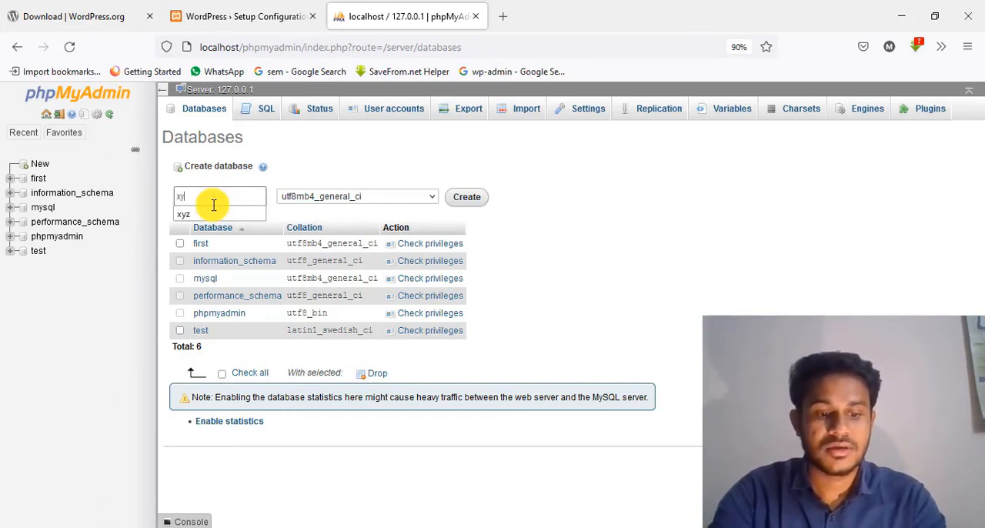
{"action": "type", "text": "z"}
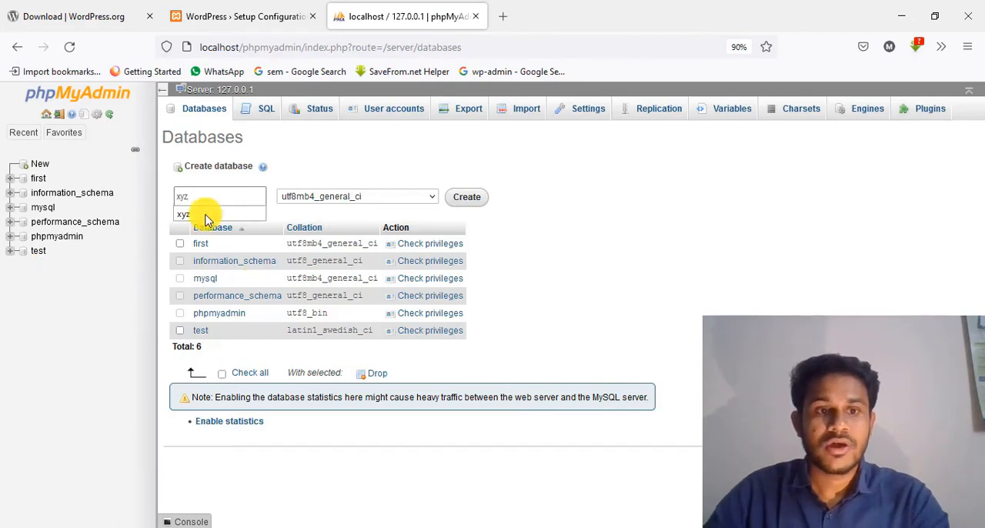
{"action": "left_click", "coordinate": [475, 198]}
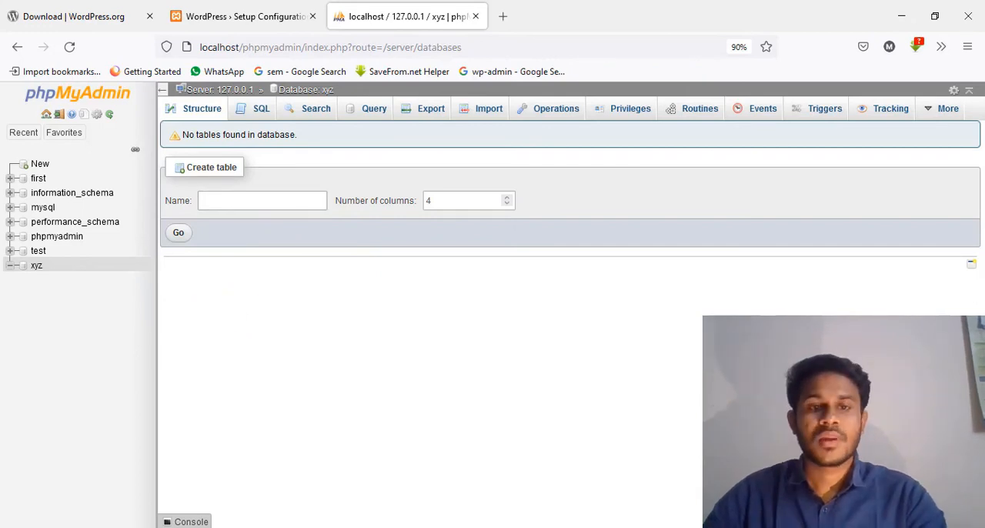
Step: In the WordPress setup form, enter database name xyz and username root, leave the password blank, and submit the connection details
{"action": "left_click", "coordinate": [231, 6]}
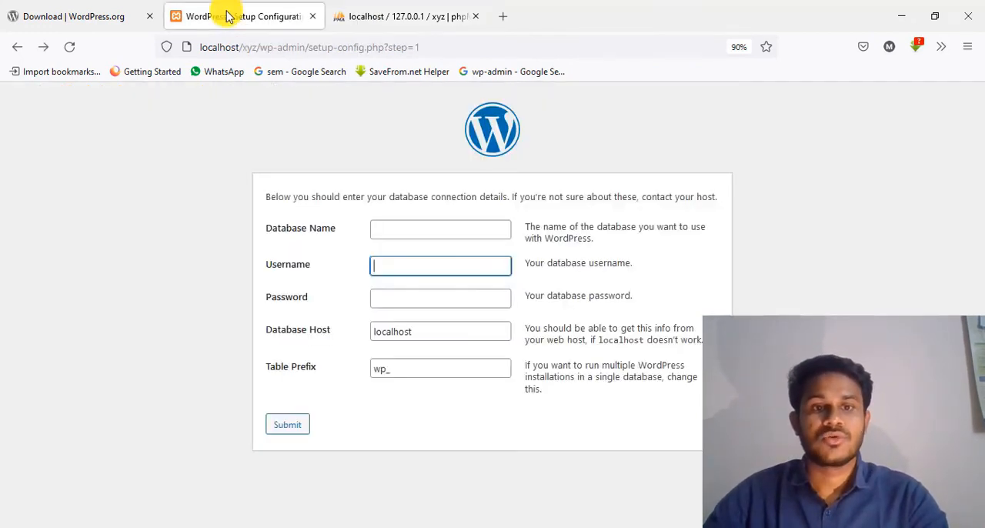
{"action": "left_click", "coordinate": [399, 228]}
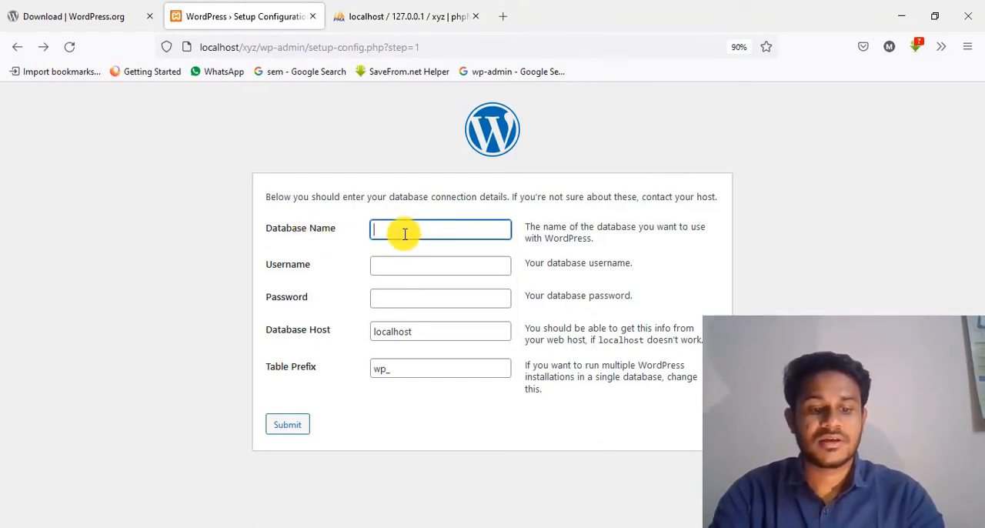
{"action": "type", "text": "xyz"}
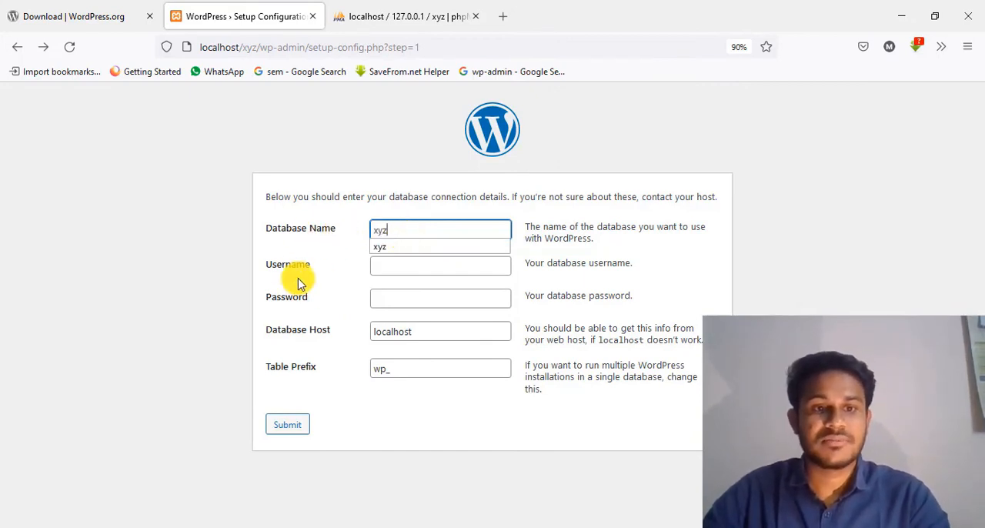
{"action": "left_click", "coordinate": [400, 268]}
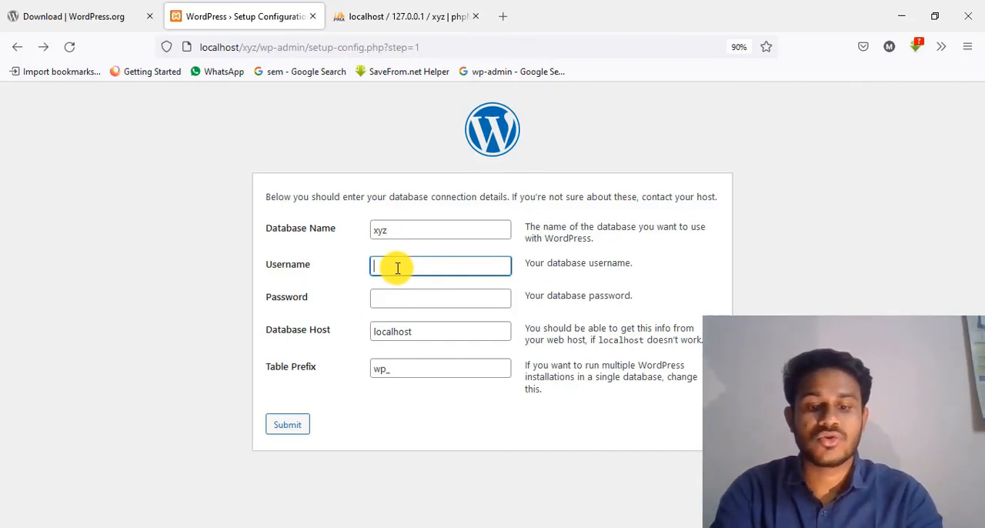
{"action": "type", "text": "root"}
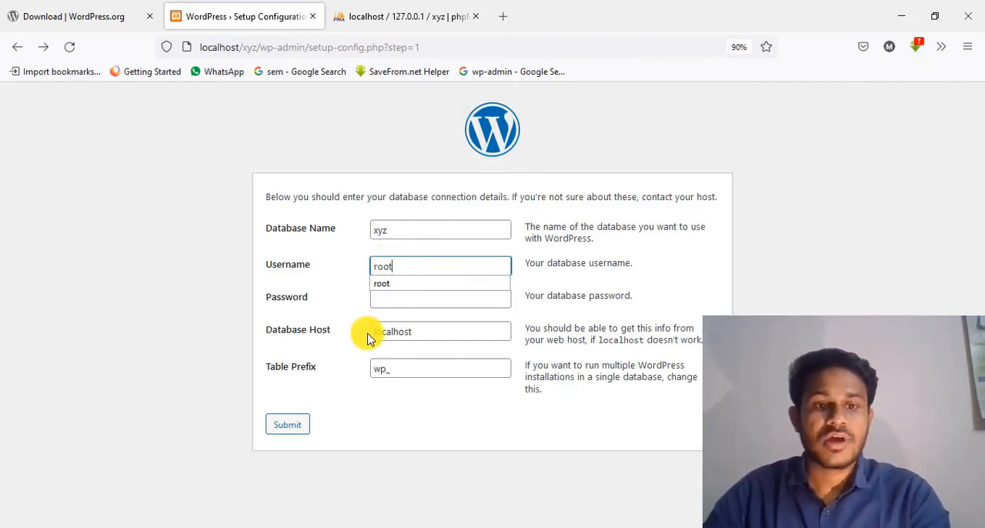
{"action": "left_click", "coordinate": [396, 301]}
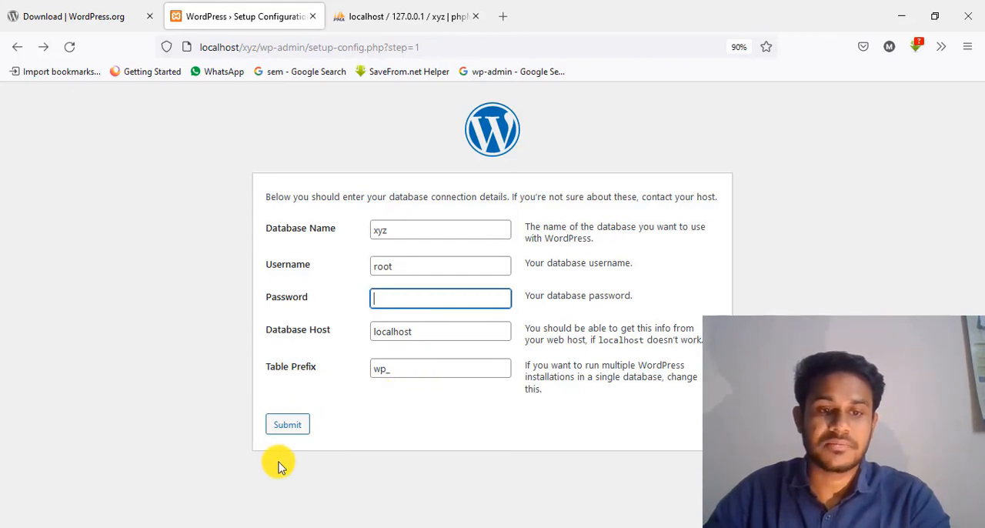
{"action": "left_click", "coordinate": [287, 427]}
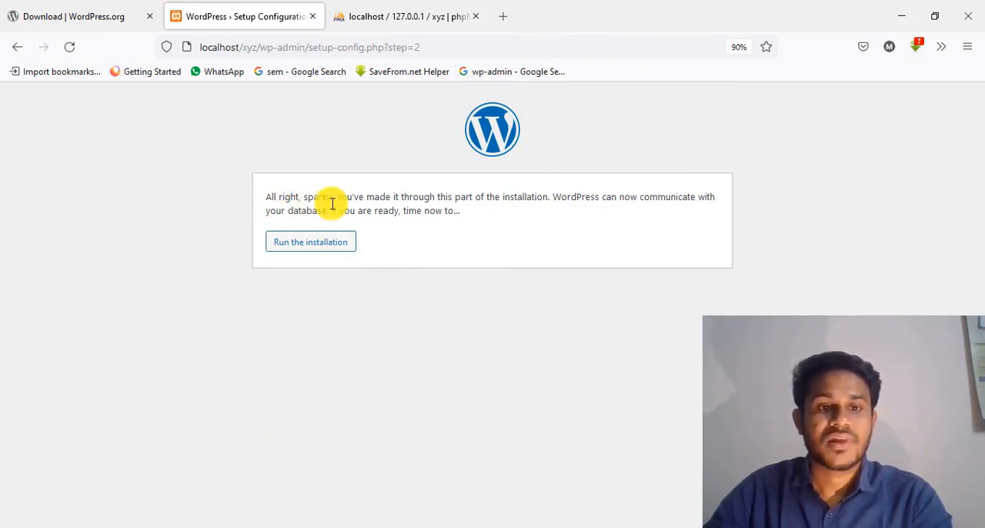
Step: Run the WordPress installation and set the site title to Meet Point
{"action": "left_click", "coordinate": [304, 246]}
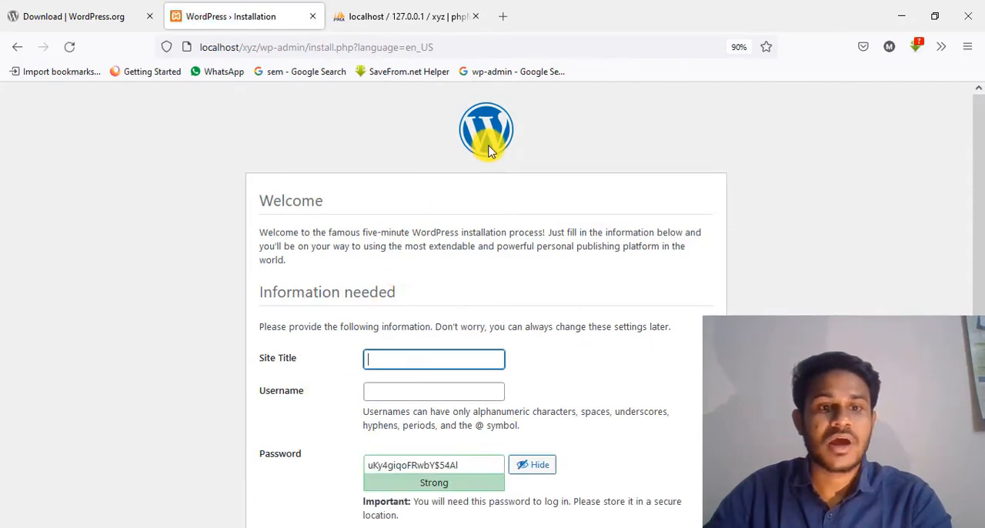
{"action": "scroll", "coordinate": [490, 162], "scroll_direction": "down", "scroll_amount": 2}
{"action": "scroll", "coordinate": [496, 184], "scroll_direction": "down", "scroll_amount": 2}
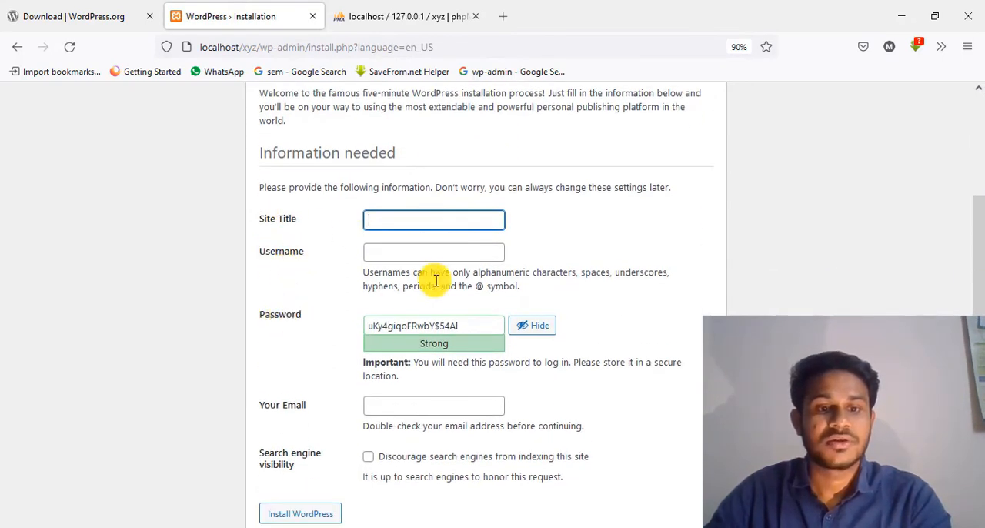
{"action": "scroll", "coordinate": [427, 311], "scroll_direction": "down", "scroll_amount": 1}
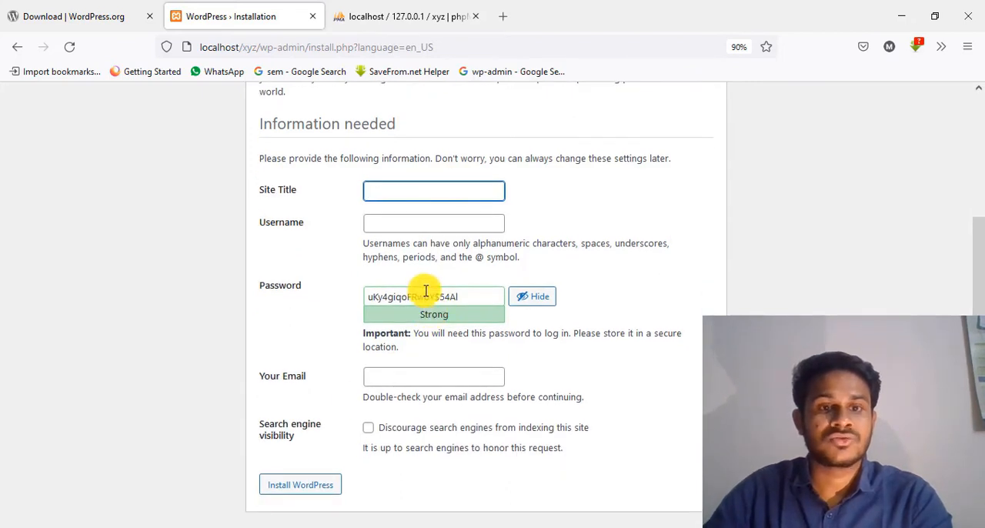
{"action": "scroll", "coordinate": [425, 292], "scroll_direction": "up", "scroll_amount": 2}
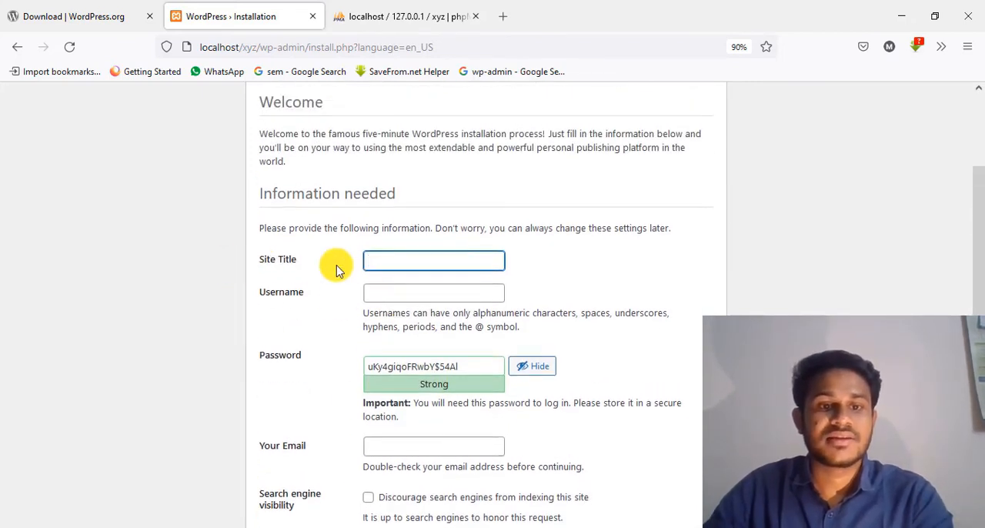
{"action": "left_click", "coordinate": [389, 261]}
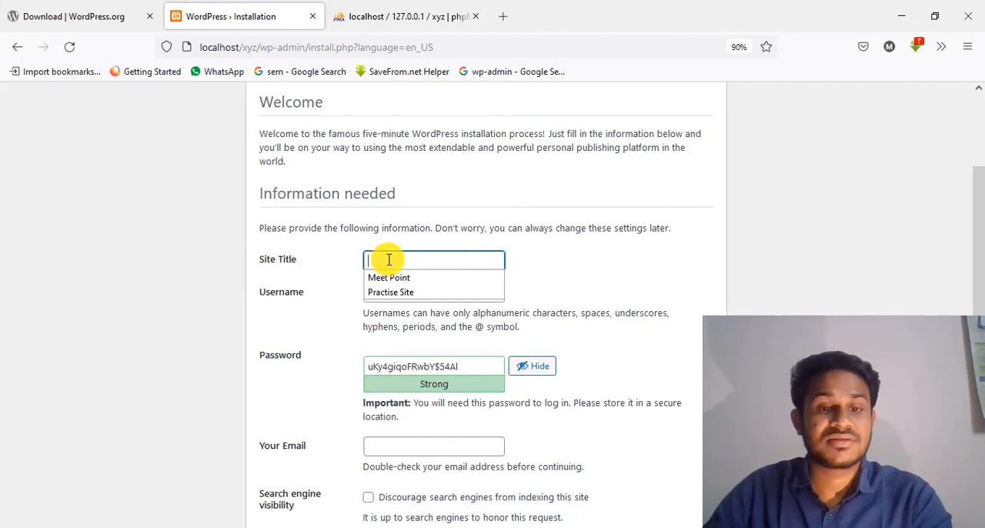
{"action": "left_click", "coordinate": [385, 260]}
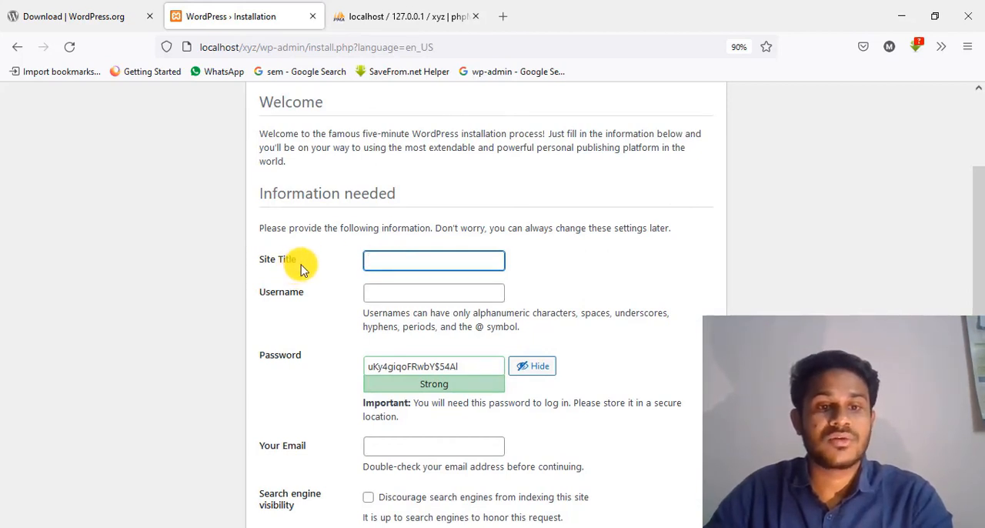
{"action": "left_click", "coordinate": [382, 259]}
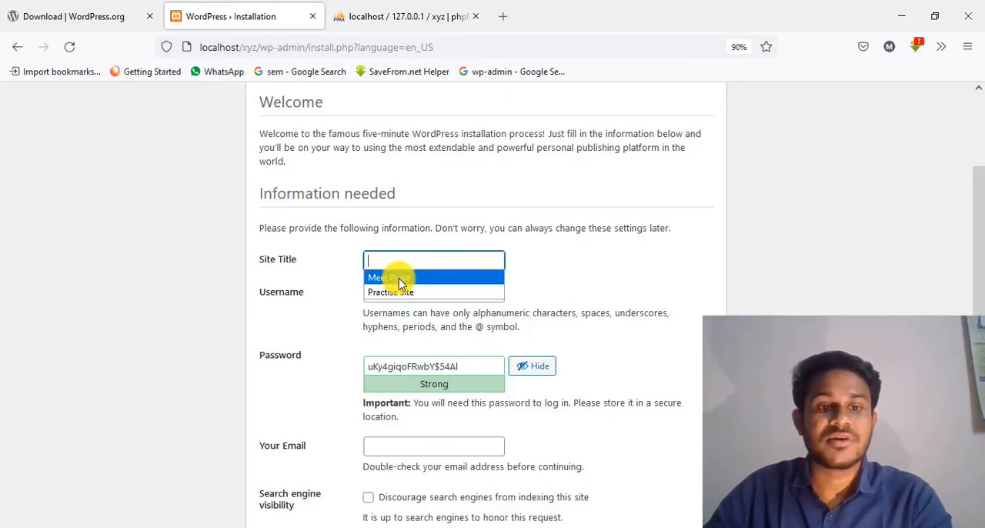
{"action": "left_click", "coordinate": [392, 279]}
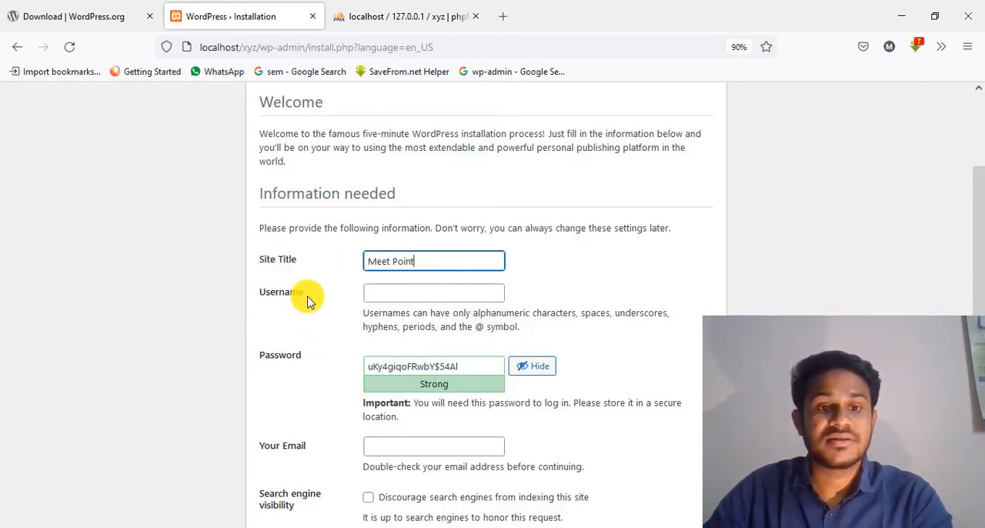
Step: Set the administrator username for the new site to admin
{"action": "left_click", "coordinate": [404, 294]}
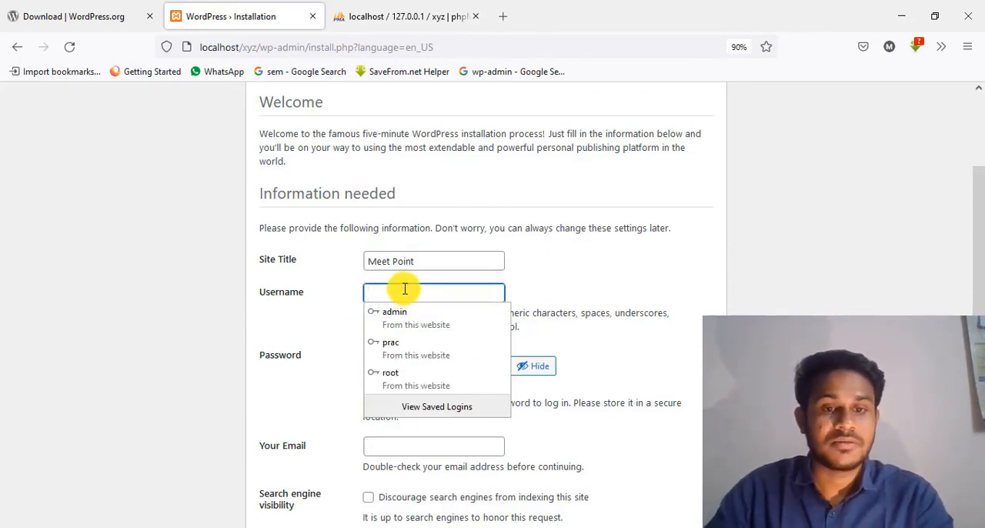
{"action": "type", "text": "admin"}
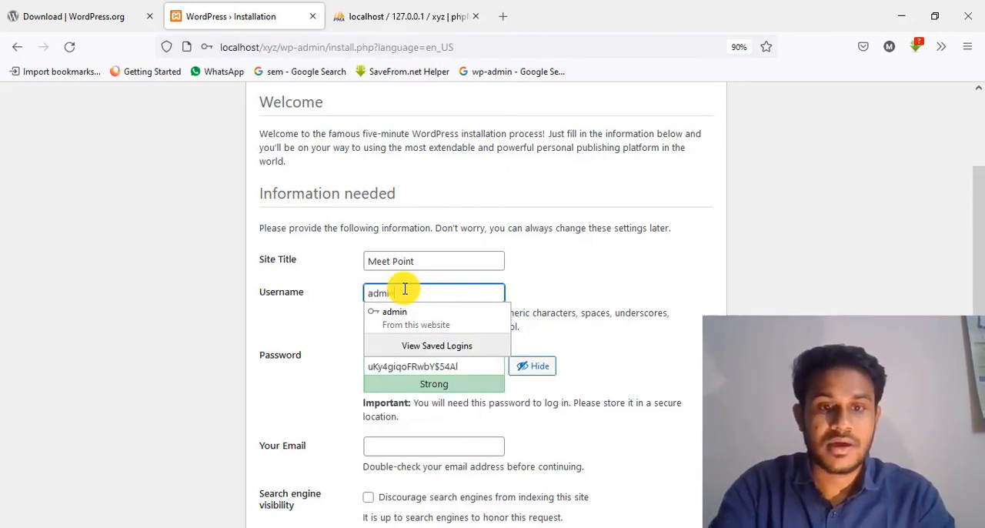
{"action": "left_click", "coordinate": [566, 269]}
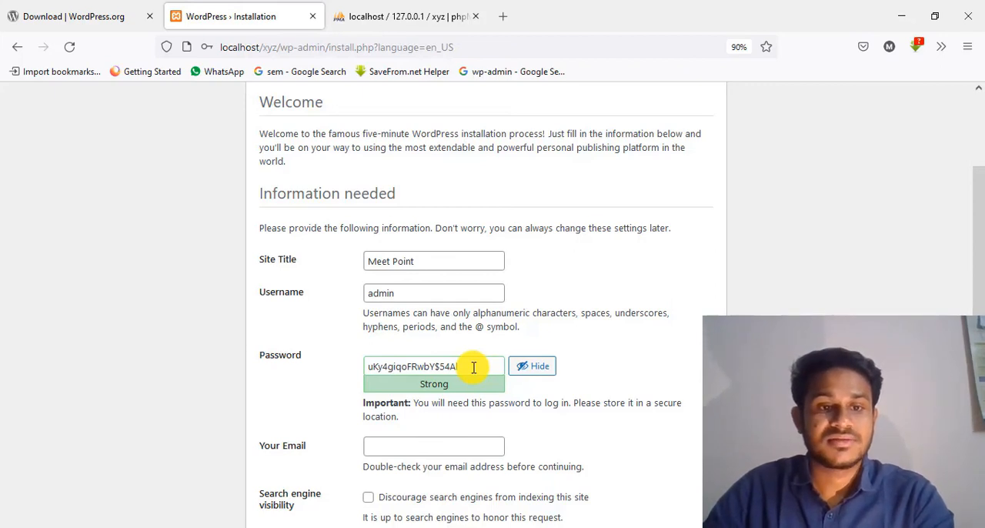
Step: Replace the generated administrator password with a custom account password and confirm the use of a weak password
{"action": "left_click_drag", "start_coordinate": [473, 367], "coordinate": [318, 367]}
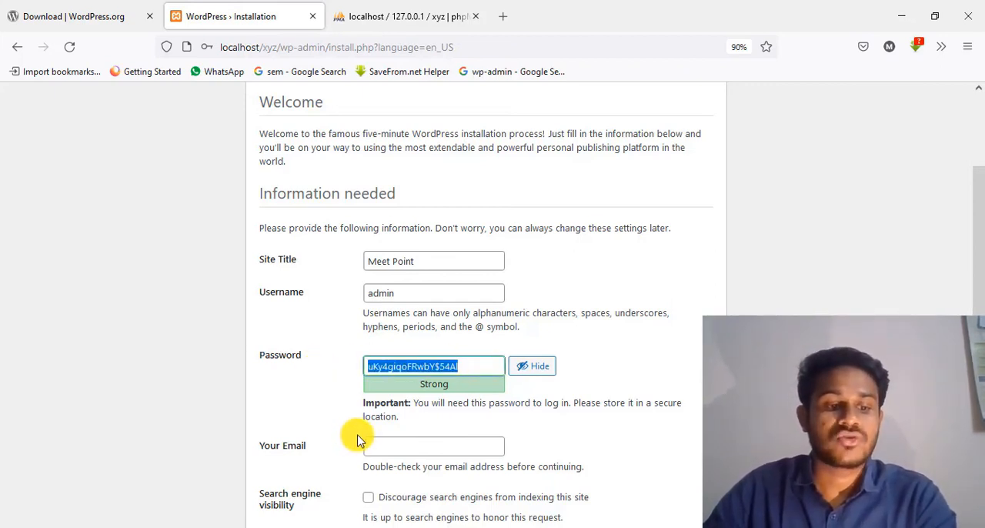
{"action": "type", "text": "1234567891"}
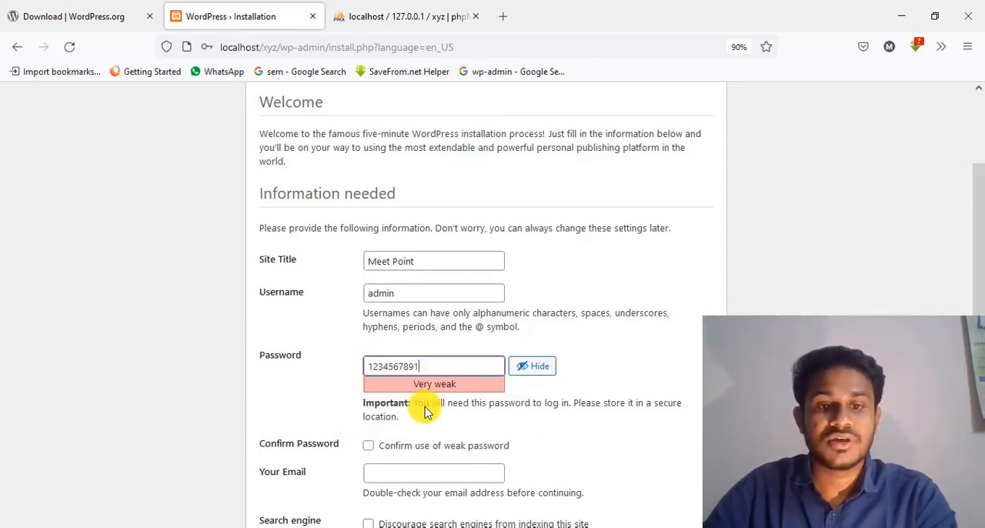
{"action": "scroll", "coordinate": [415, 399], "scroll_direction": "down", "scroll_amount": 2}
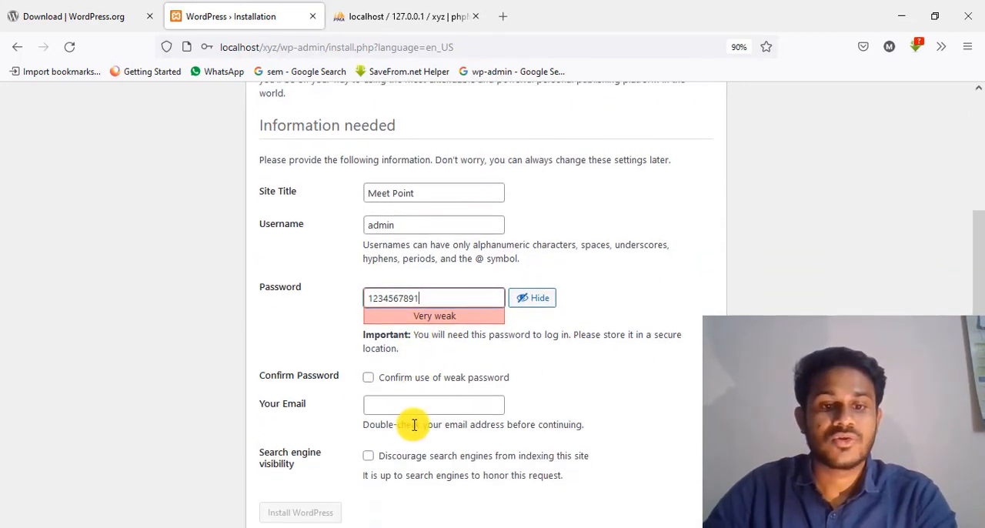
{"action": "triple_click", "coordinate": [368, 377]}
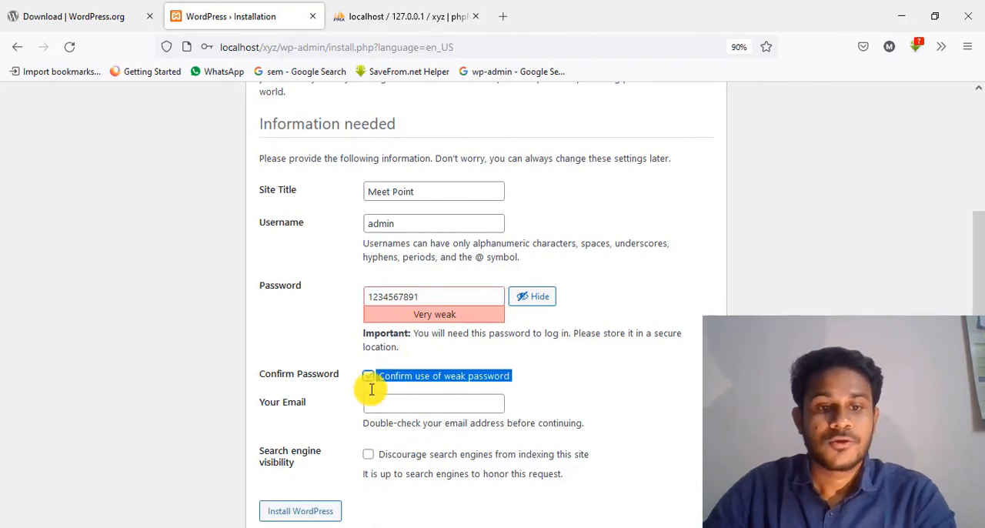
Step: Enter the administrator's email address and install WordPress with the option to discourage search engines left off
{"action": "scroll", "coordinate": [377, 338], "scroll_direction": "down", "scroll_amount": 1}
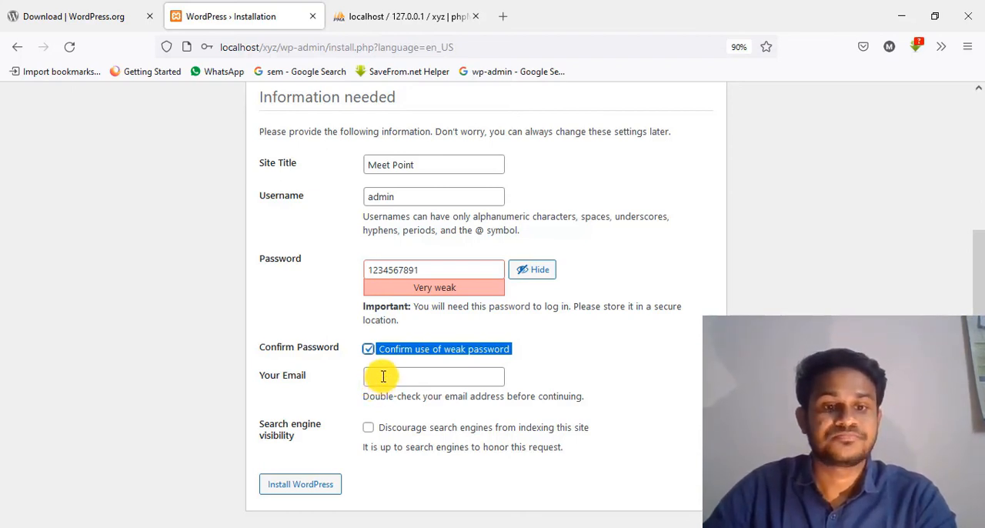
{"action": "left_click", "coordinate": [383, 376]}
{"action": "left_click", "coordinate": [418, 395]}
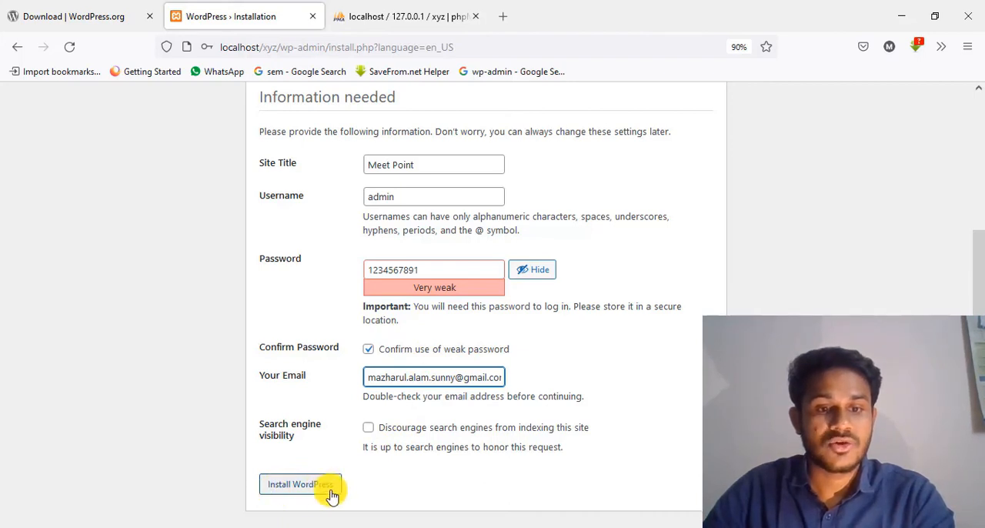
{"action": "left_click", "coordinate": [368, 429]}
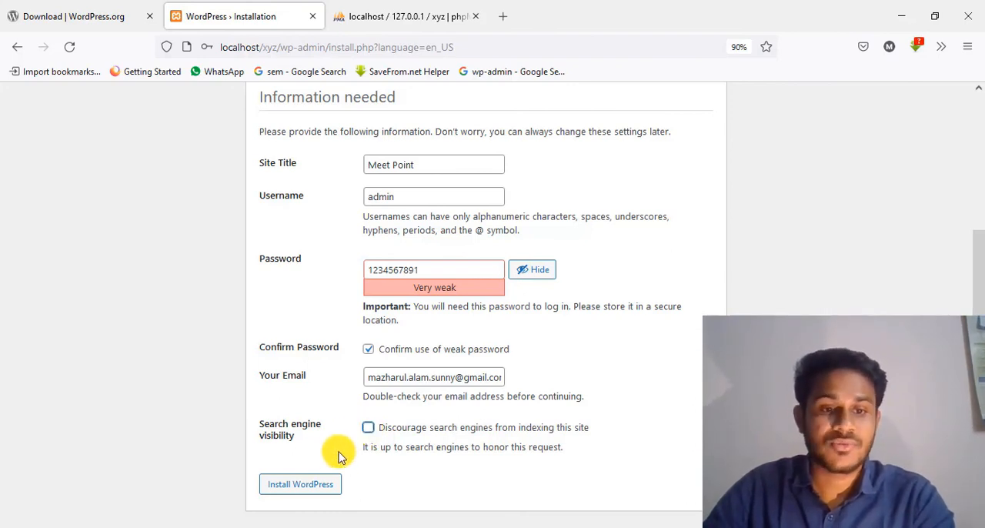
{"action": "left_click", "coordinate": [314, 488]}
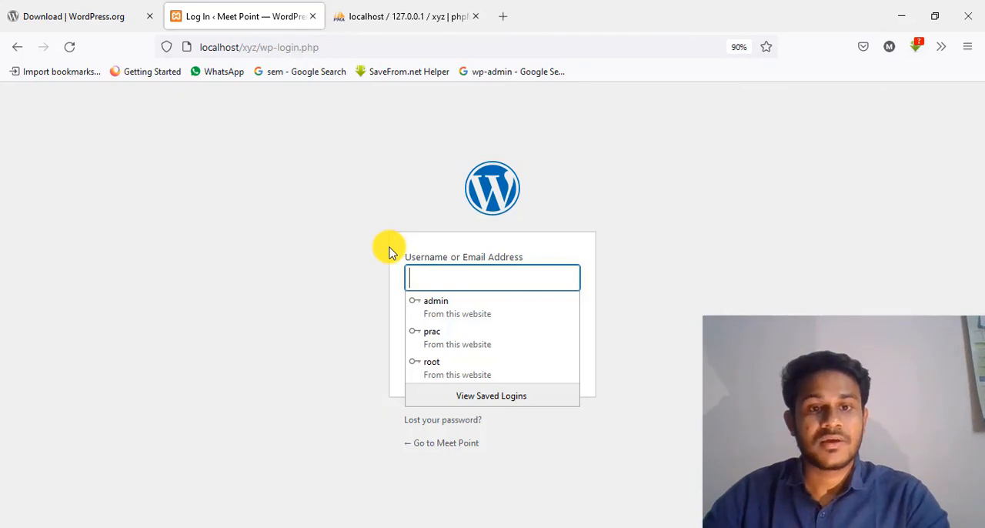
Step: Log in to the new site as admin with the corrected account password and update the browser's saved login
{"action": "left_click", "coordinate": [458, 276]}
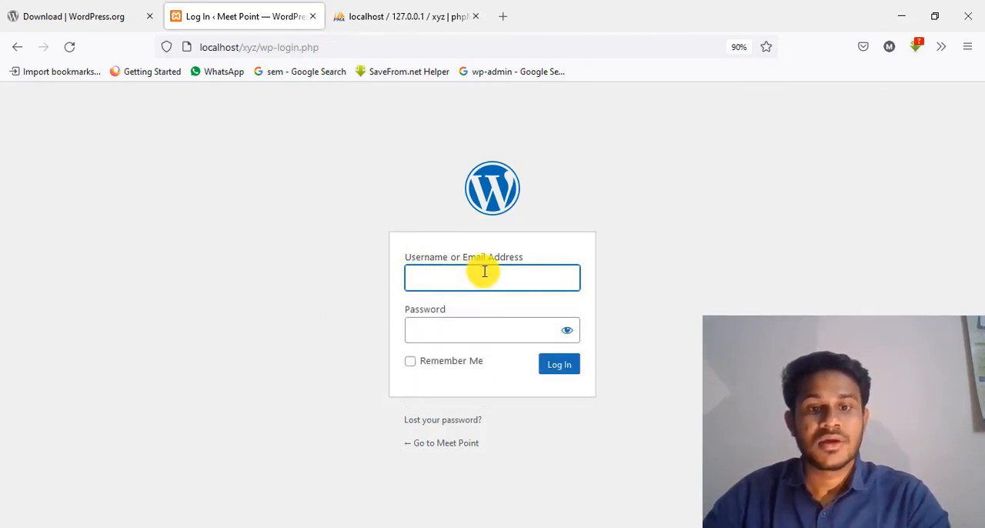
{"action": "left_click", "coordinate": [571, 372]}
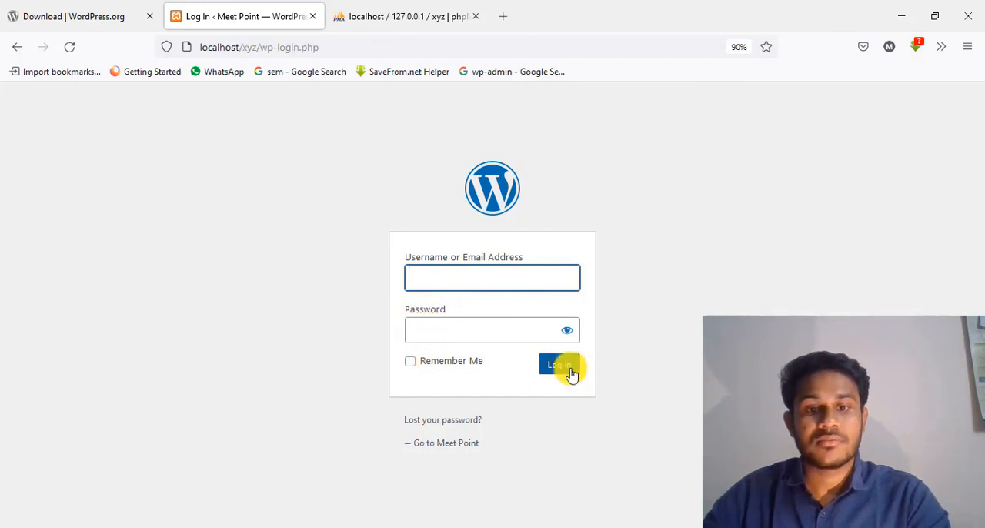
{"action": "left_click", "coordinate": [430, 279]}
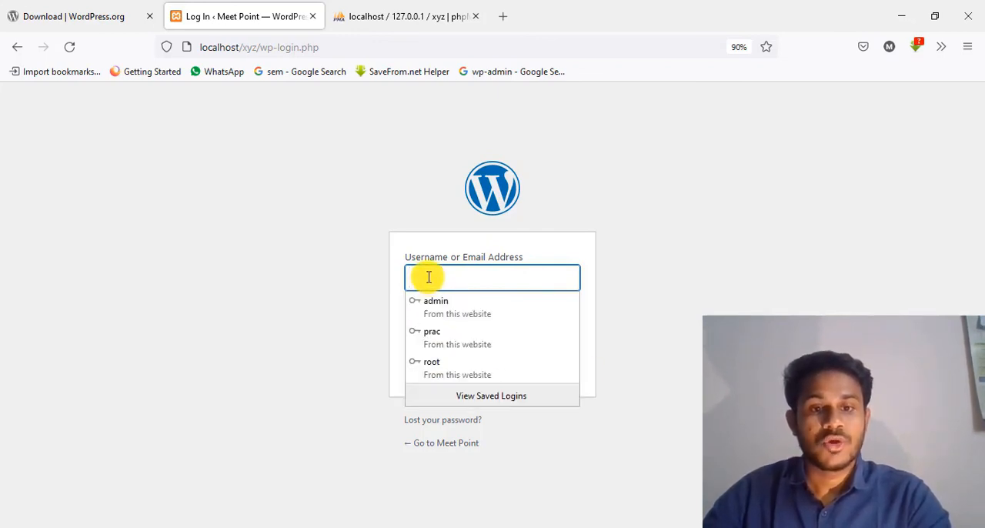
{"action": "left_click", "coordinate": [444, 307]}
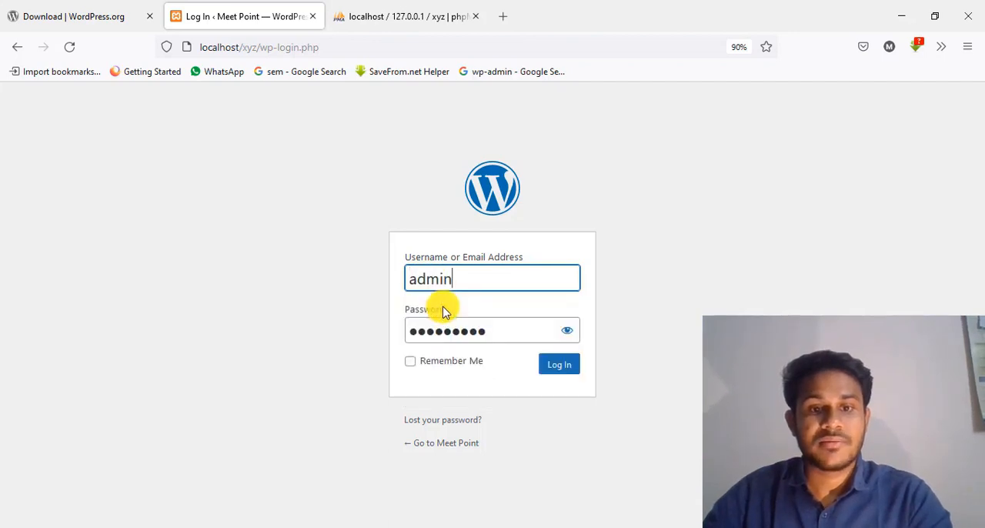
{"action": "left_click", "coordinate": [564, 331]}
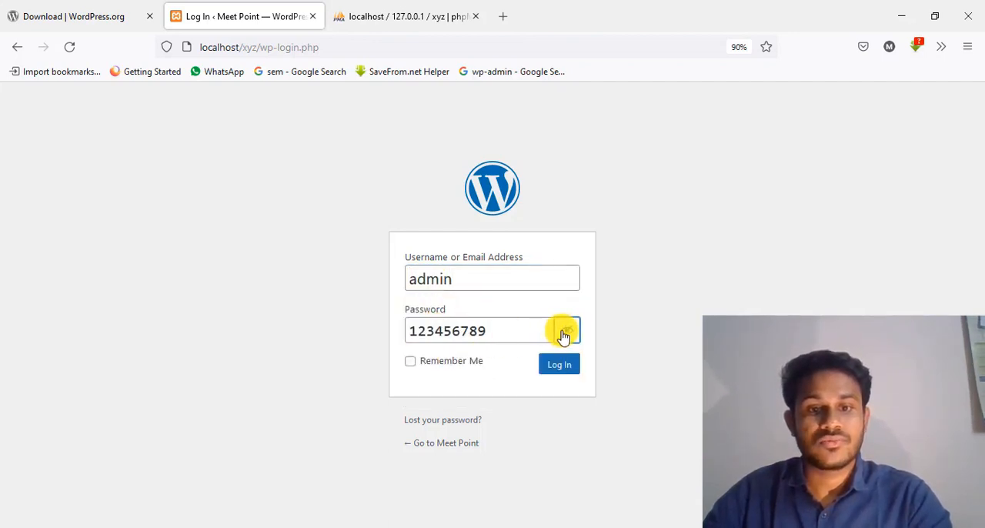
{"action": "left_click", "coordinate": [505, 330]}
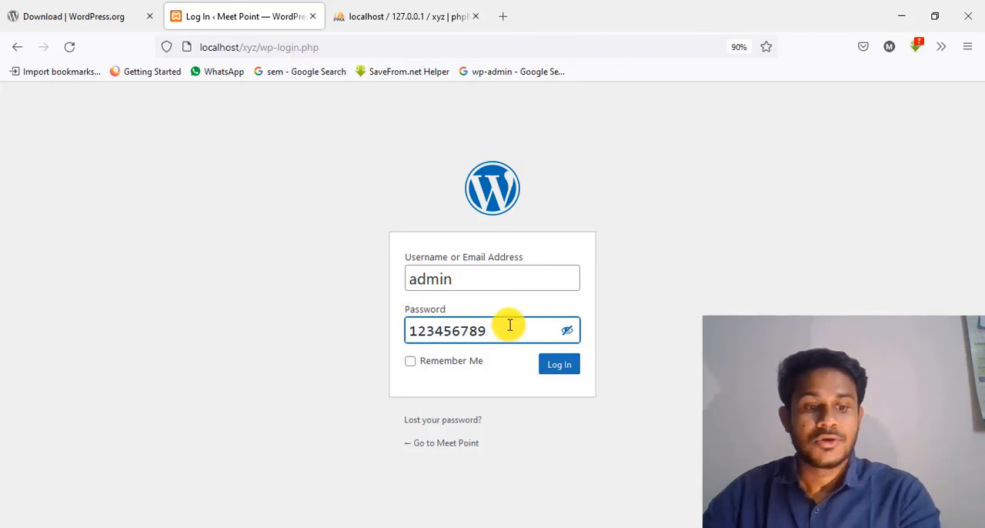
{"action": "type", "text": "1"}
{"action": "left_click", "coordinate": [555, 370]}
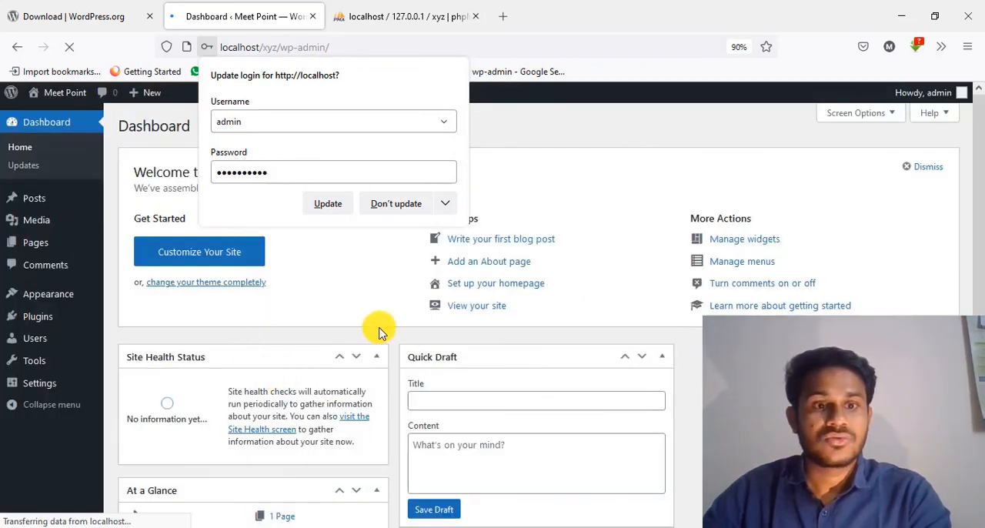
{"action": "left_click", "coordinate": [329, 204]}
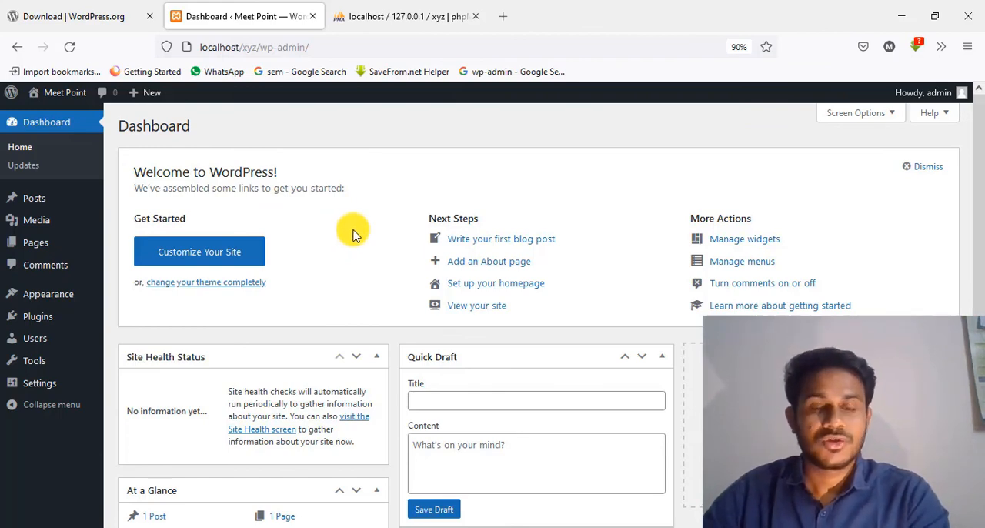
{"action": "scroll", "coordinate": [354, 234], "scroll_direction": "down", "scroll_amount": 5}
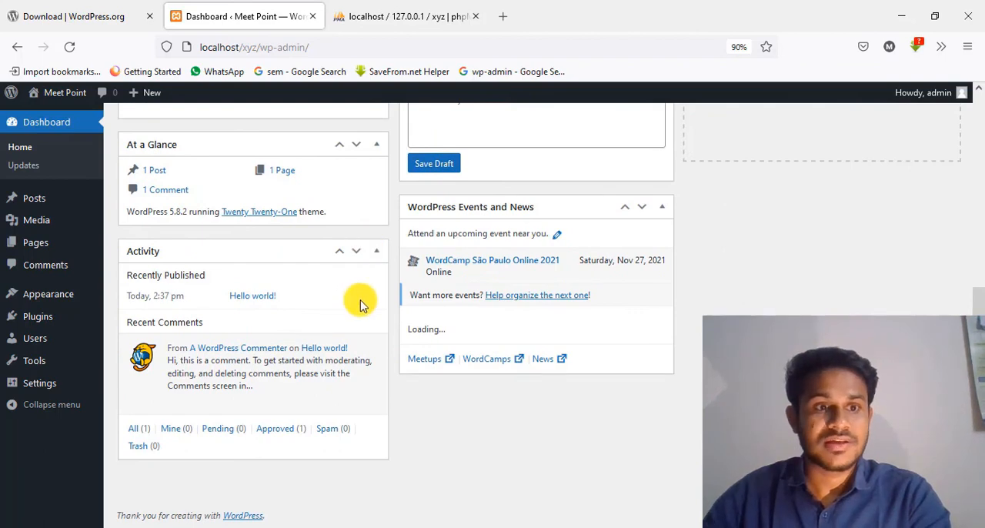
{"action": "scroll", "coordinate": [358, 302], "scroll_direction": "up", "scroll_amount": 5}
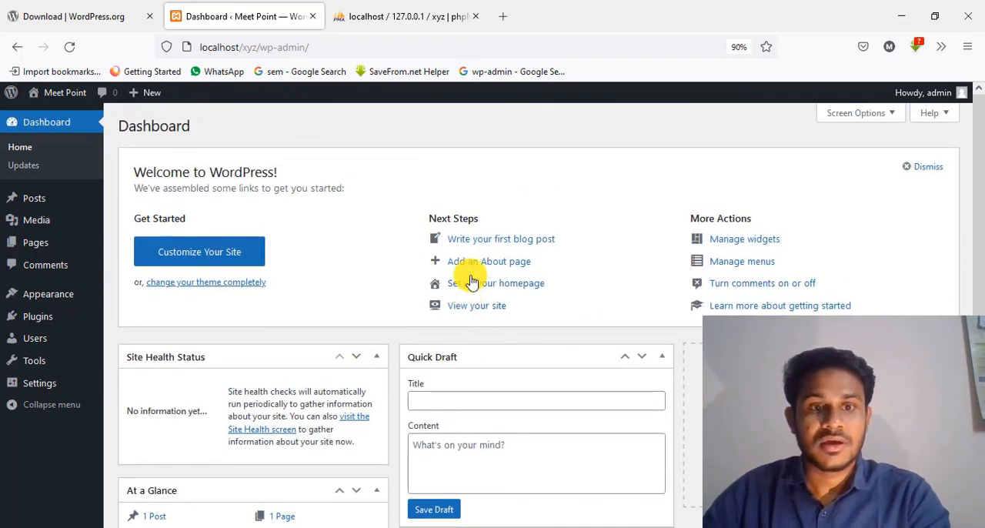